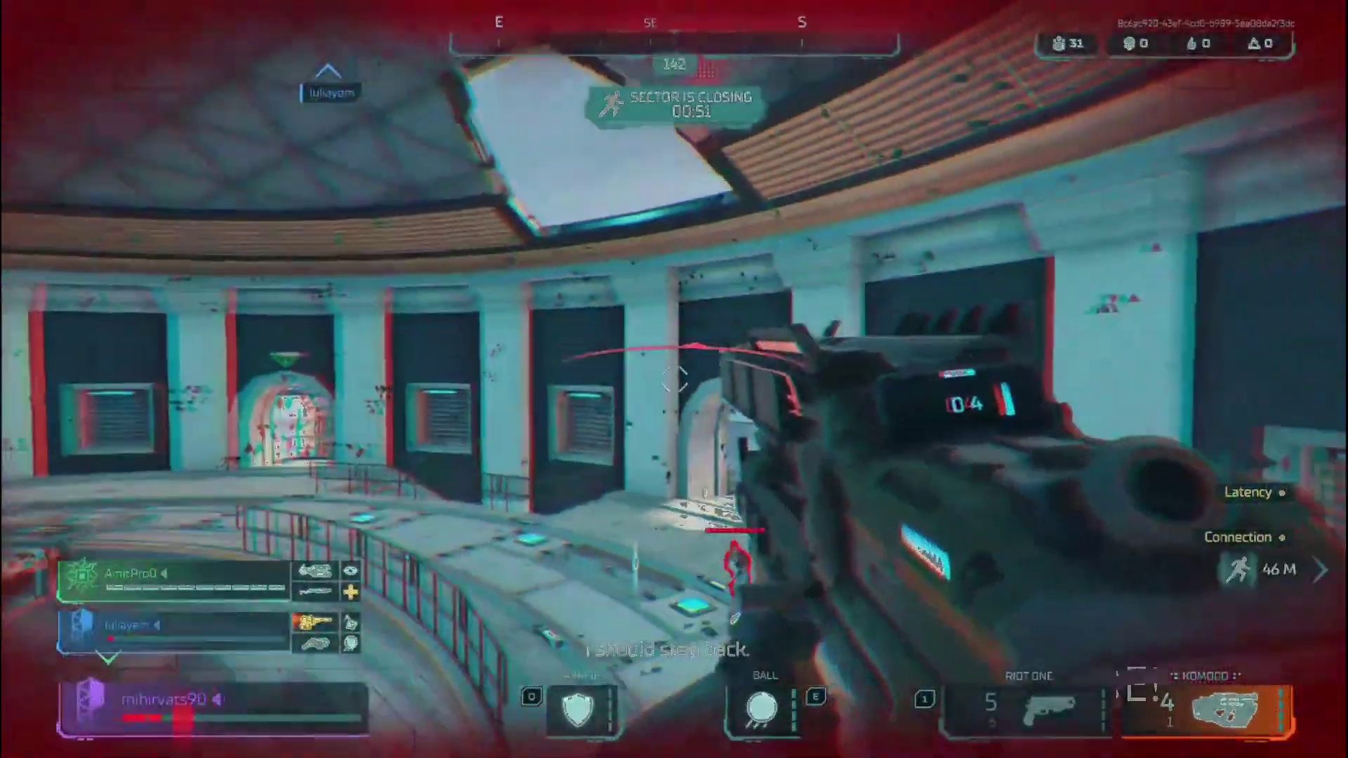
Fire the remaining Komodo rounds at the enemy near the stairway until the magazine is empty.
click(674, 379)
click(674, 379)
click(674, 379)
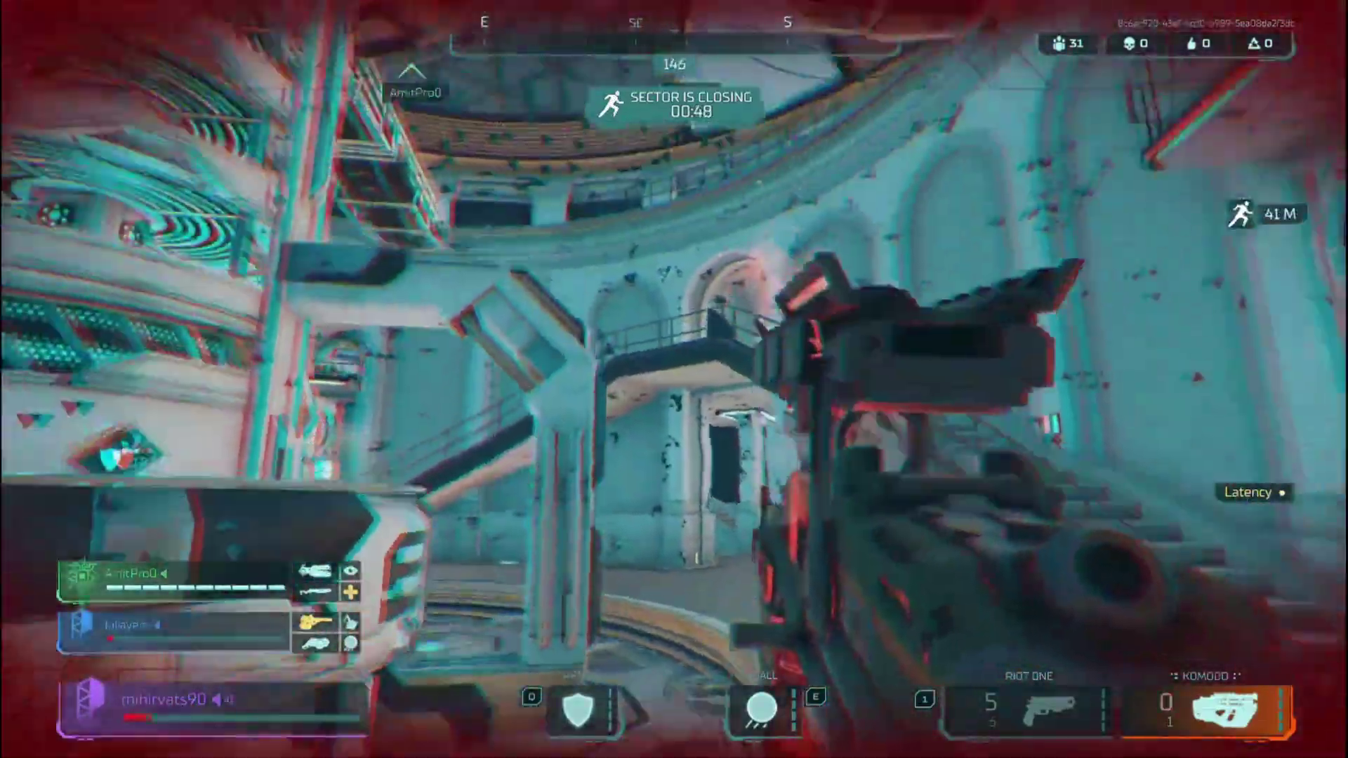
click(674, 379)
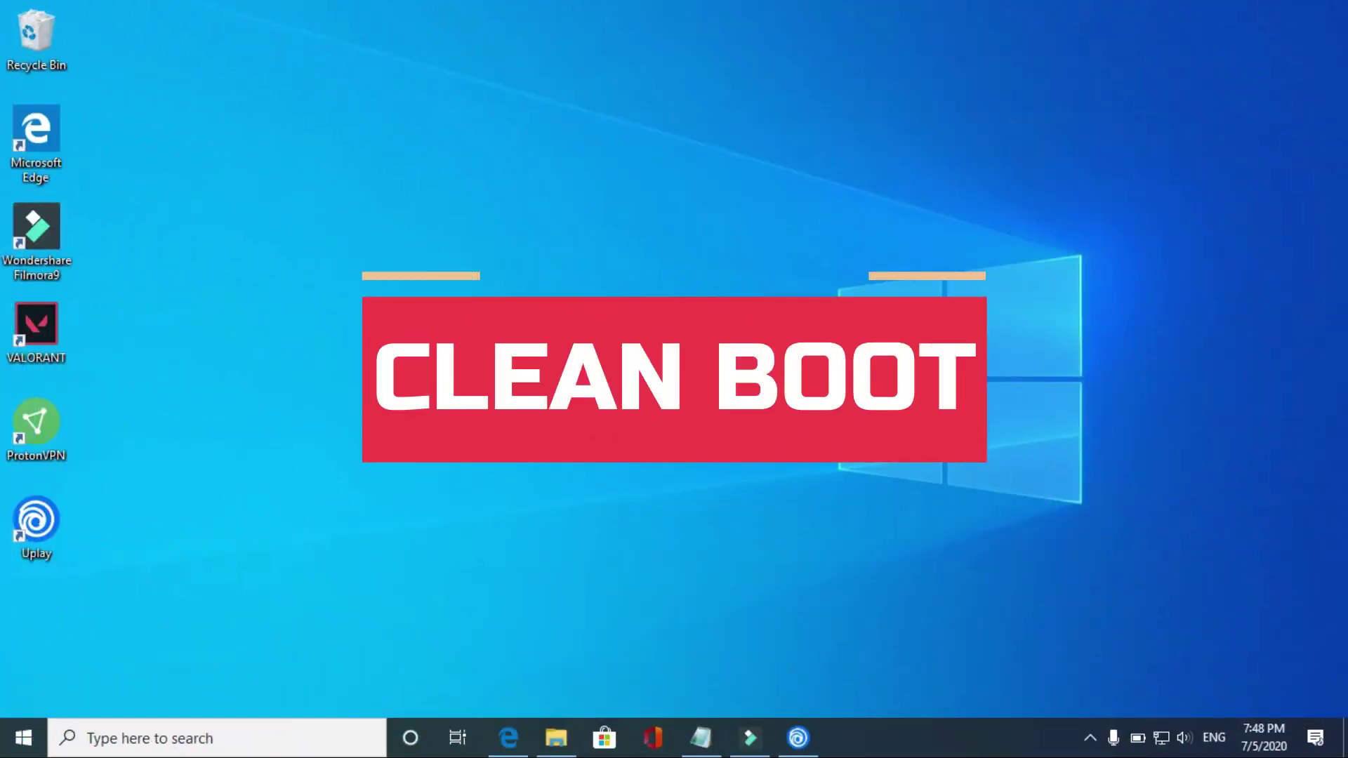
click(508, 737)
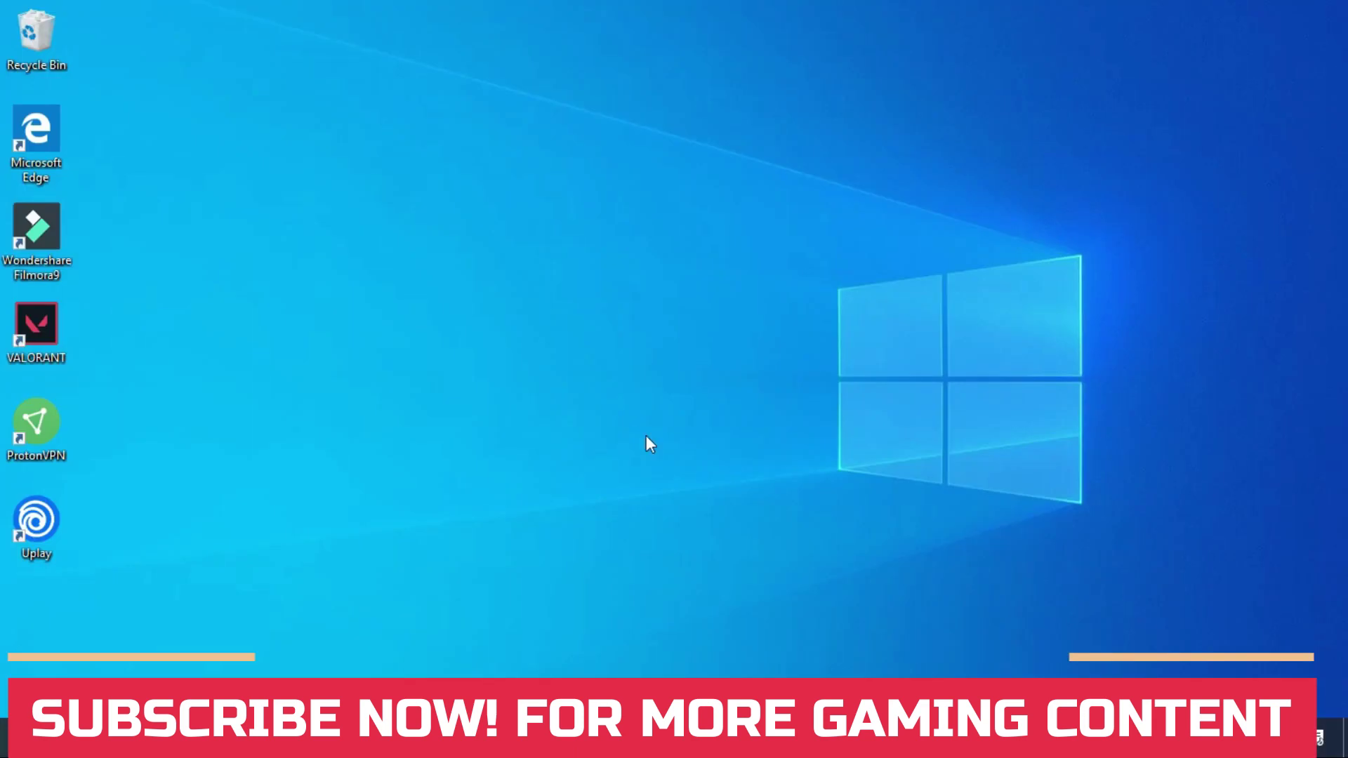
Open Task Manager's details for Hyperscape and set Hyperscape.exe to Realtime priority.
right_click(961, 738)
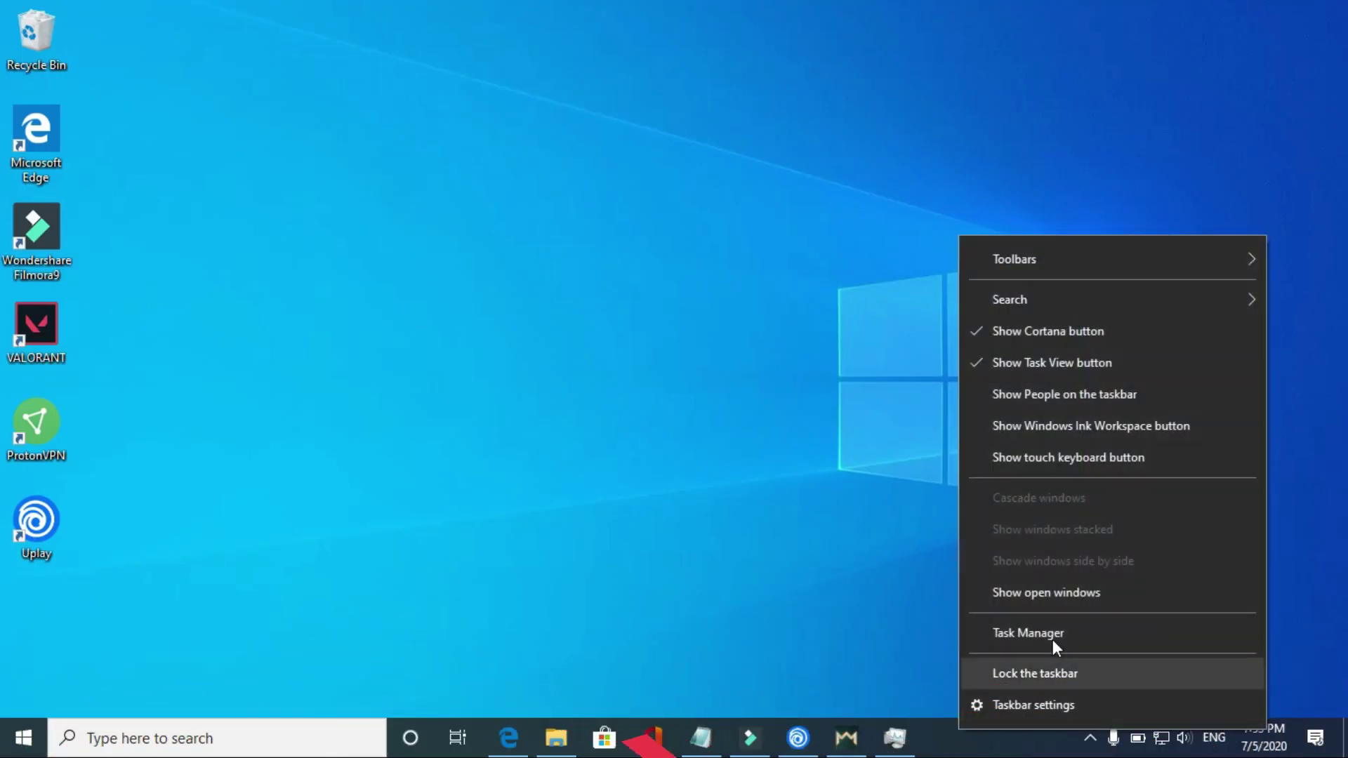
click(1025, 638)
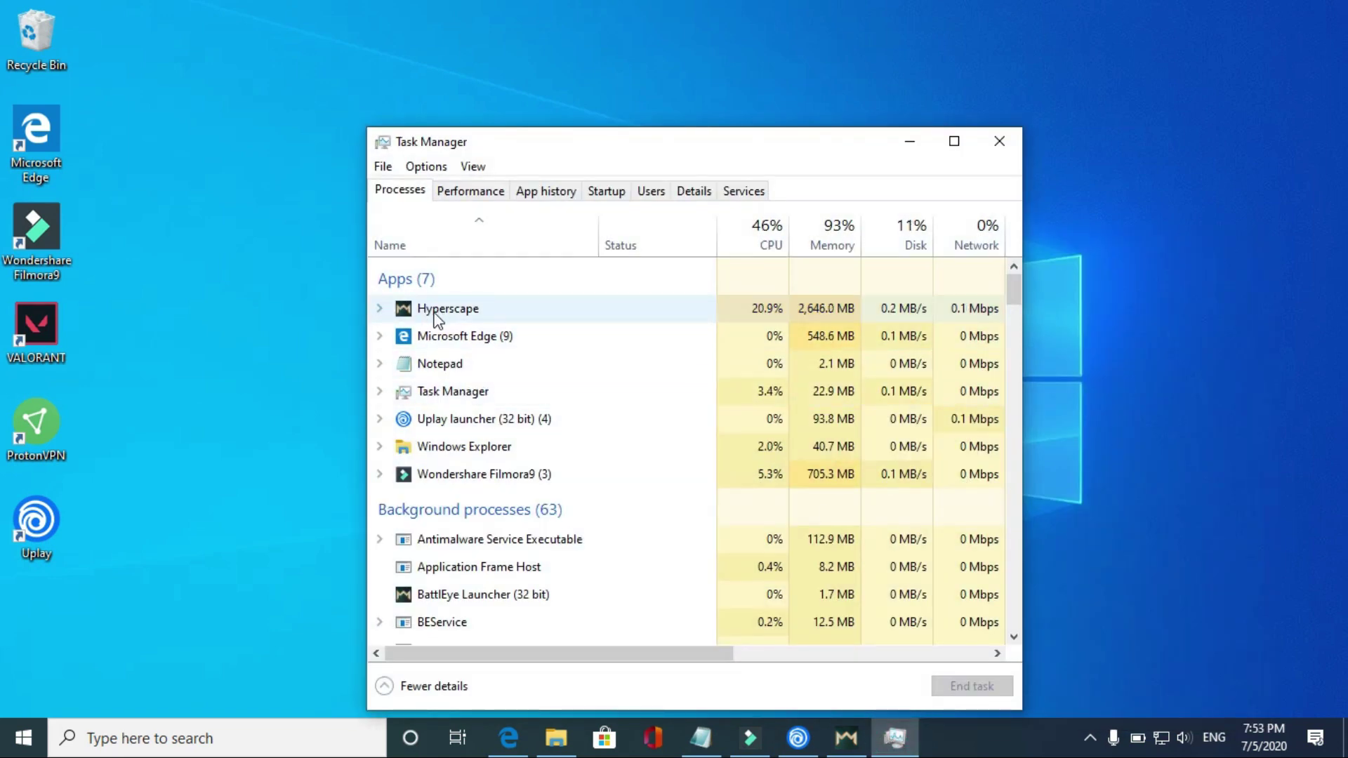
right_click(440, 314)
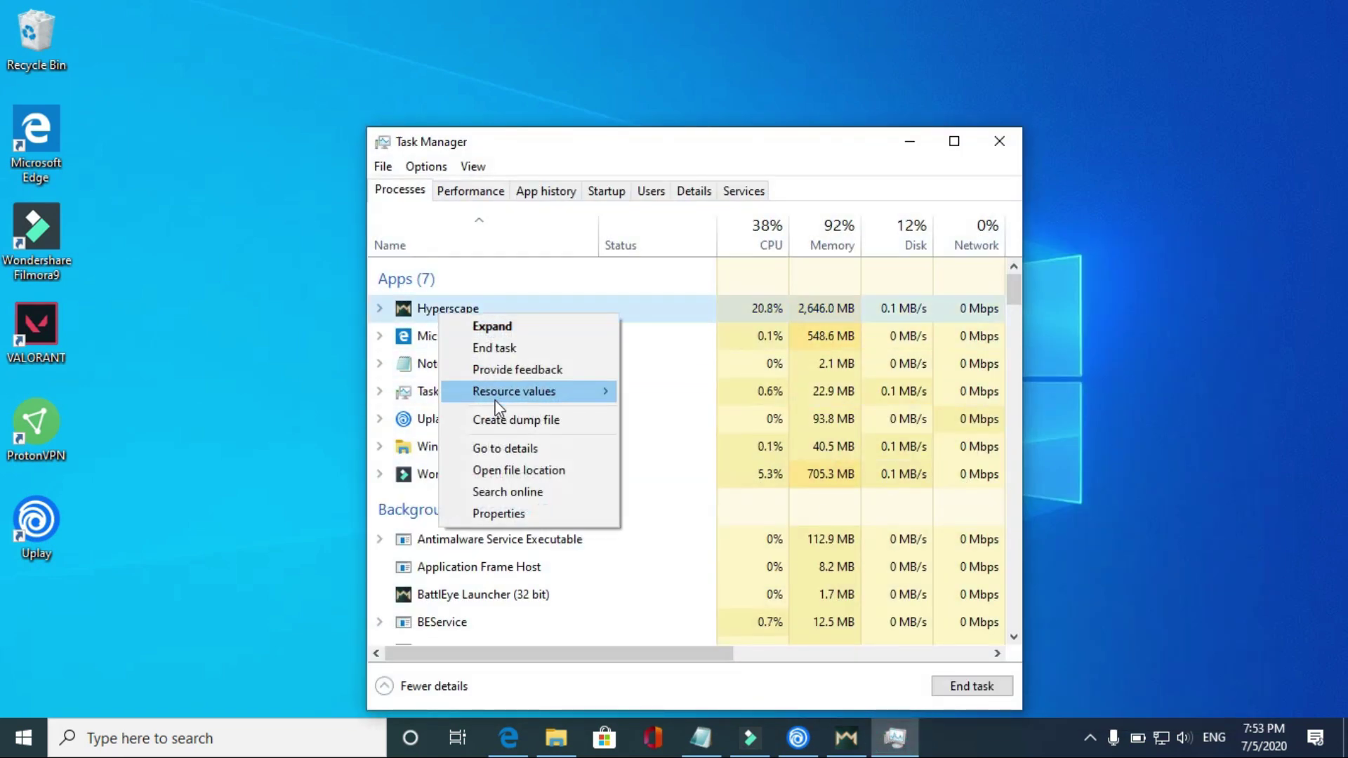
click(503, 449)
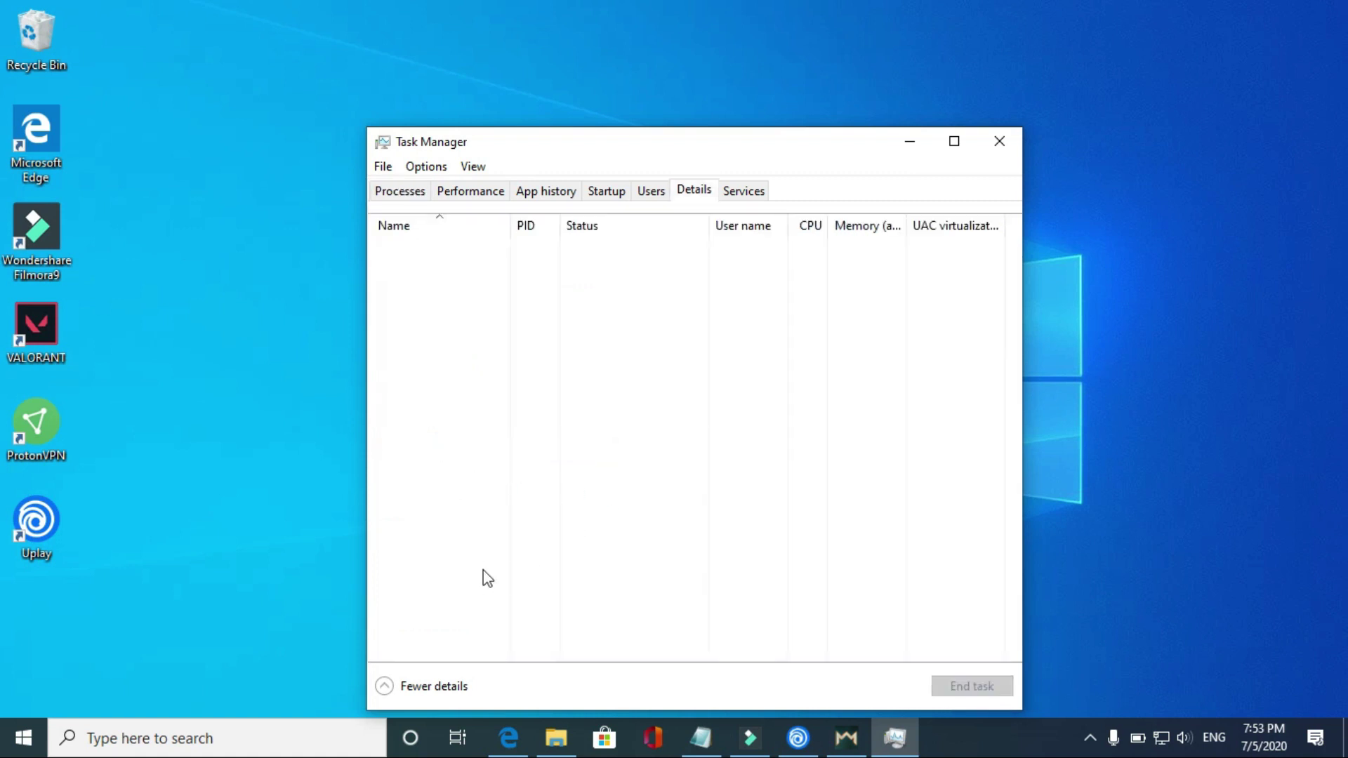
right_click(449, 584)
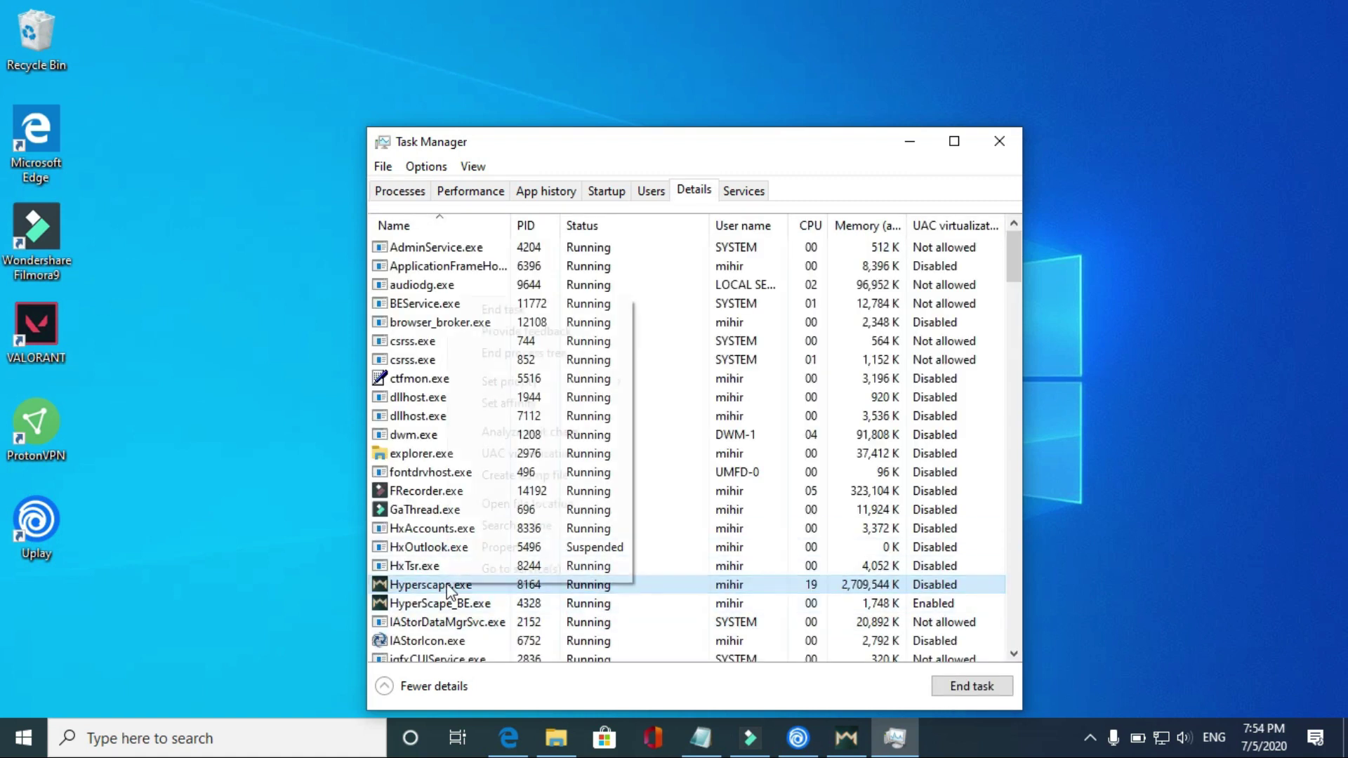
mouse_move(528, 382)
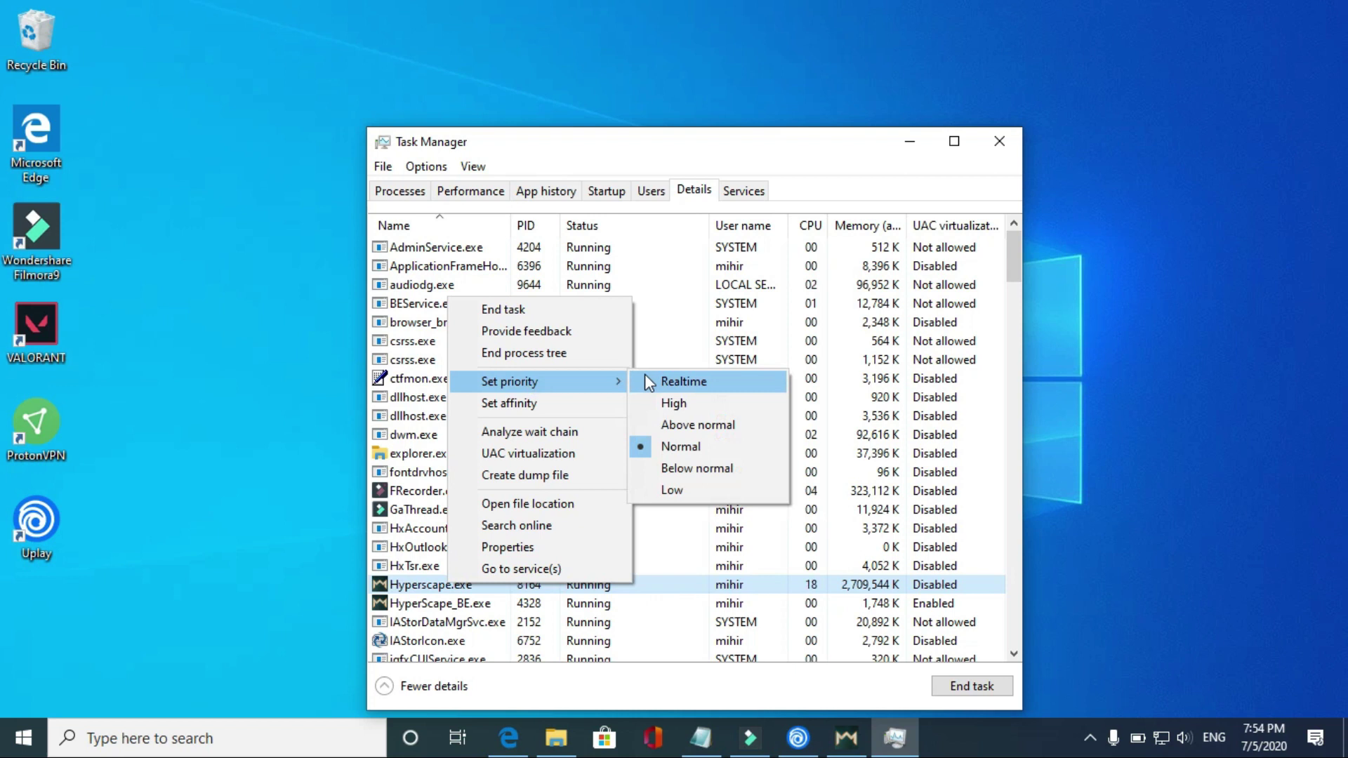
click(645, 374)
click(695, 395)
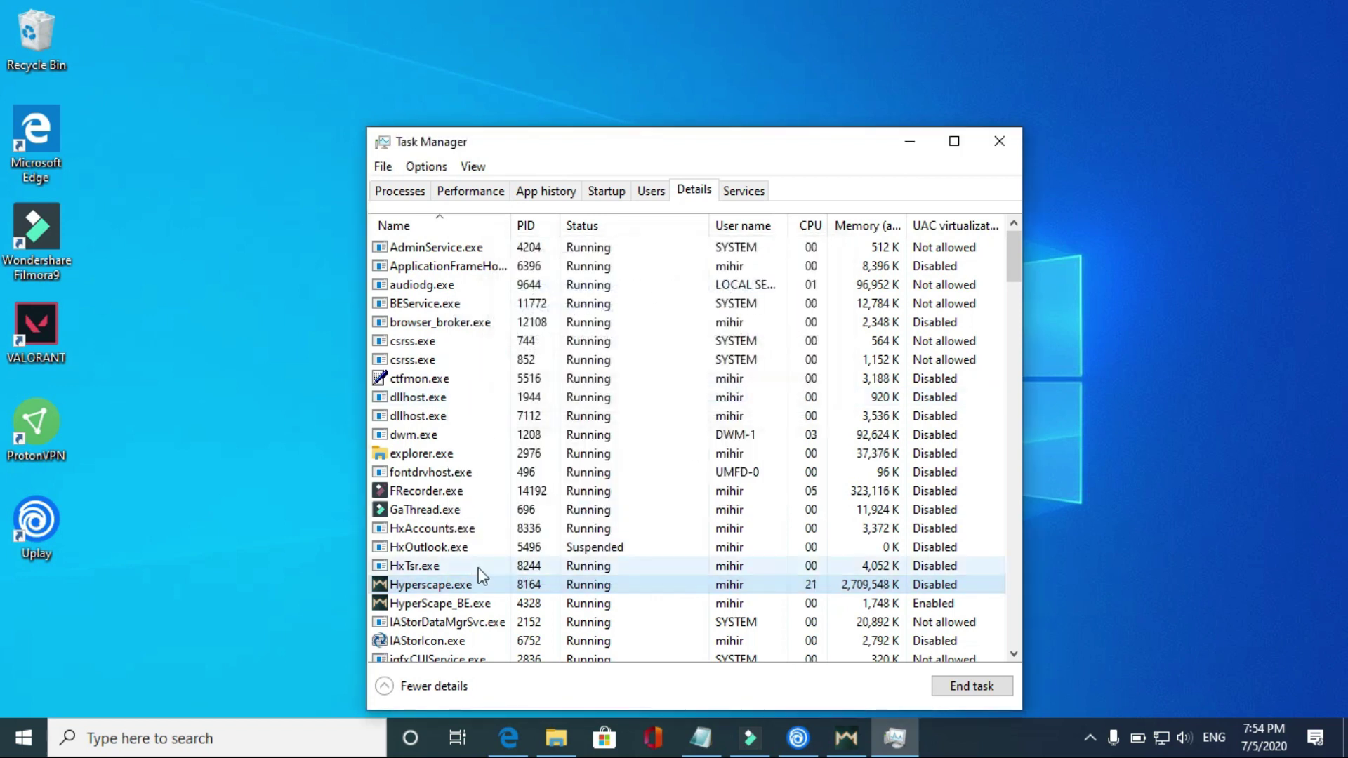
Set HyperScape_BE.exe to Realtime priority as well, then close Task Manager.
right_click(462, 609)
mouse_move(537, 406)
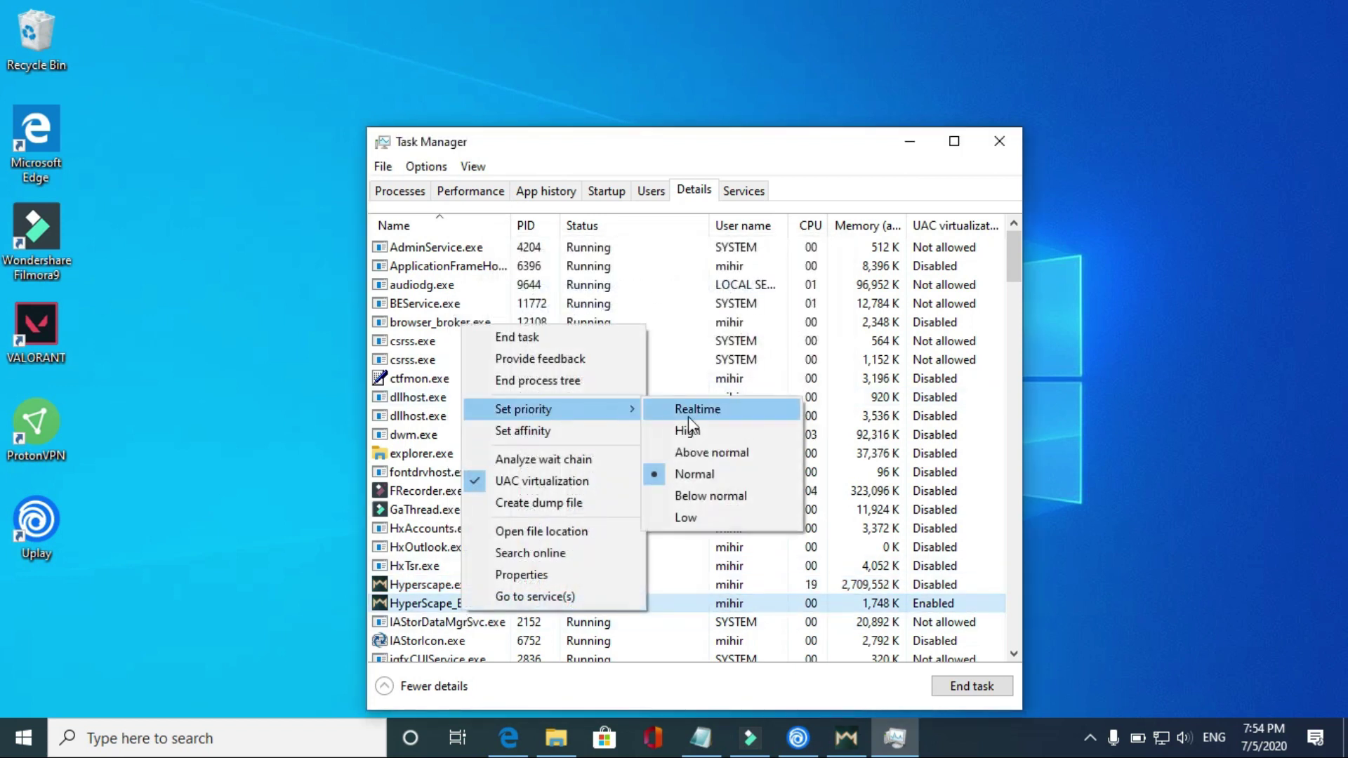
click(701, 410)
click(695, 395)
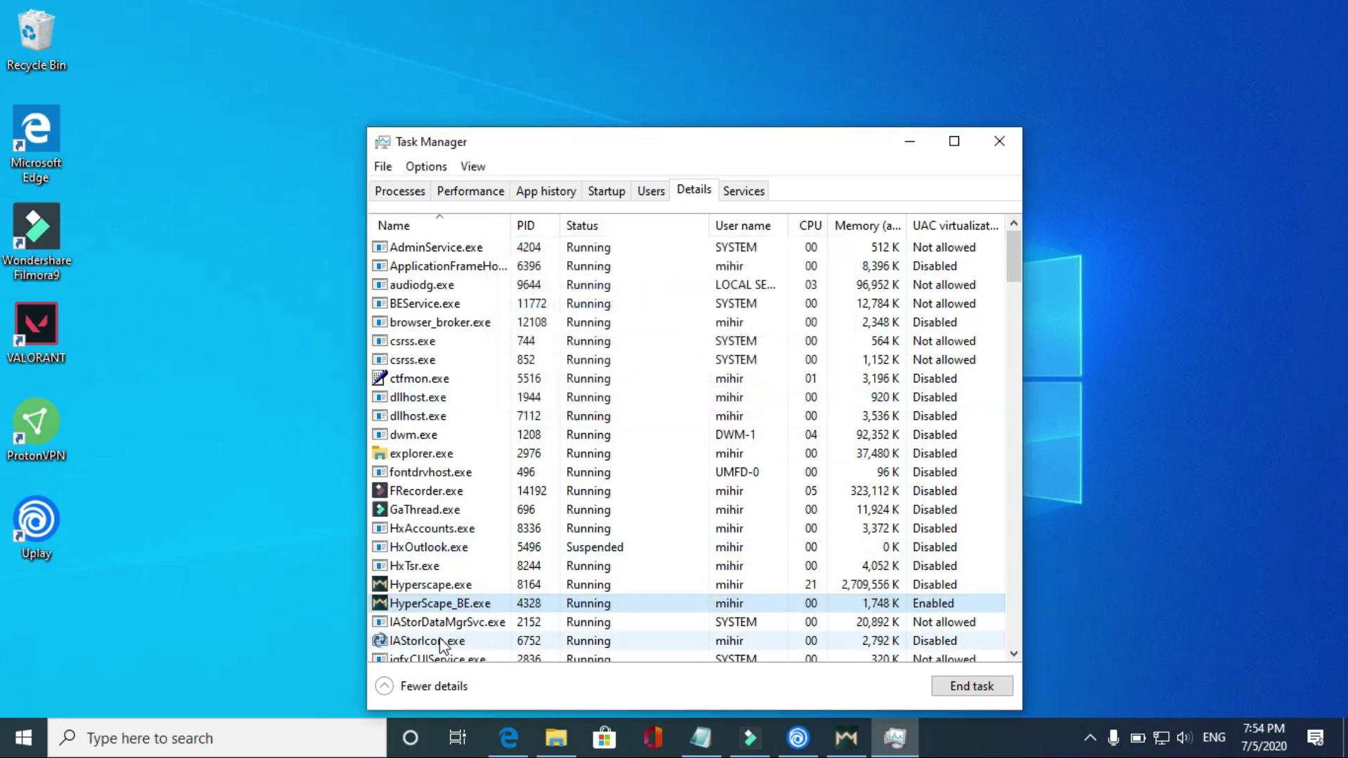
right_click(483, 605)
click(453, 361)
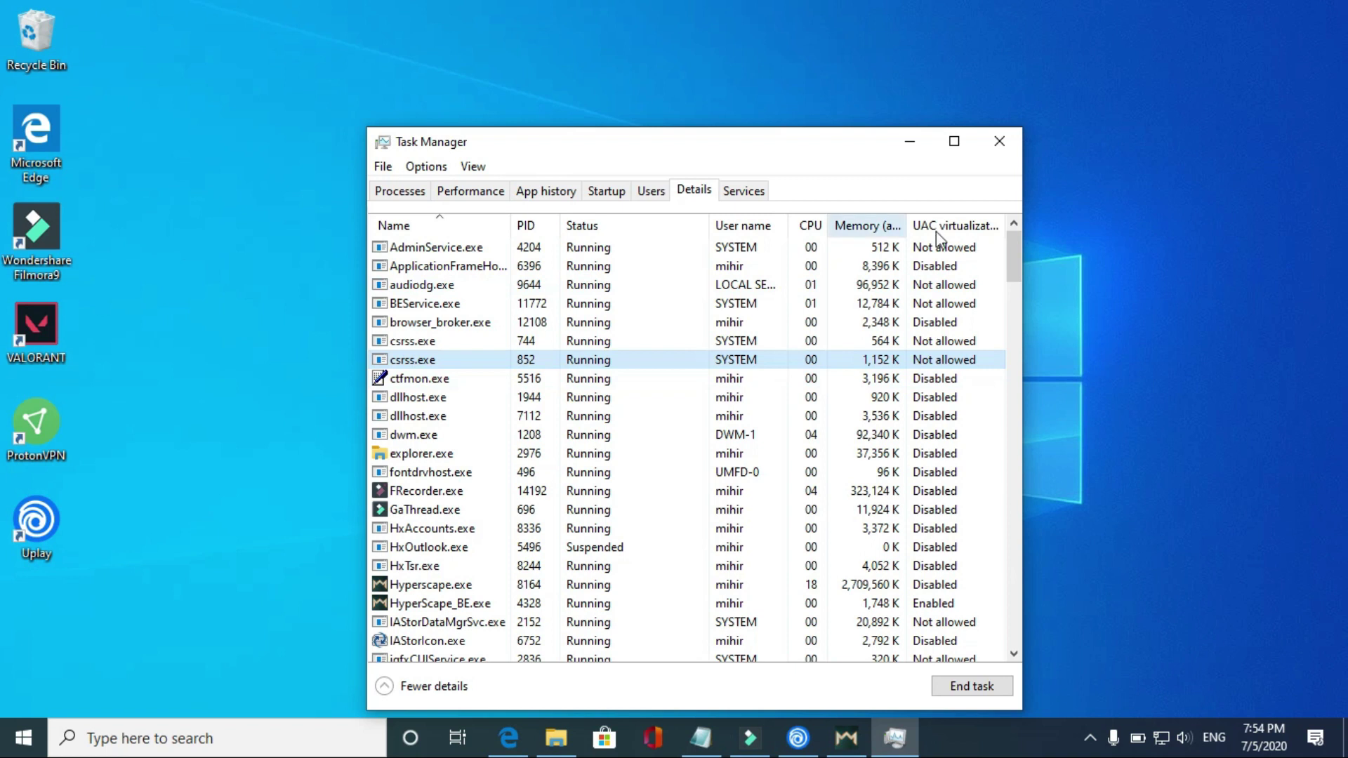
click(996, 160)
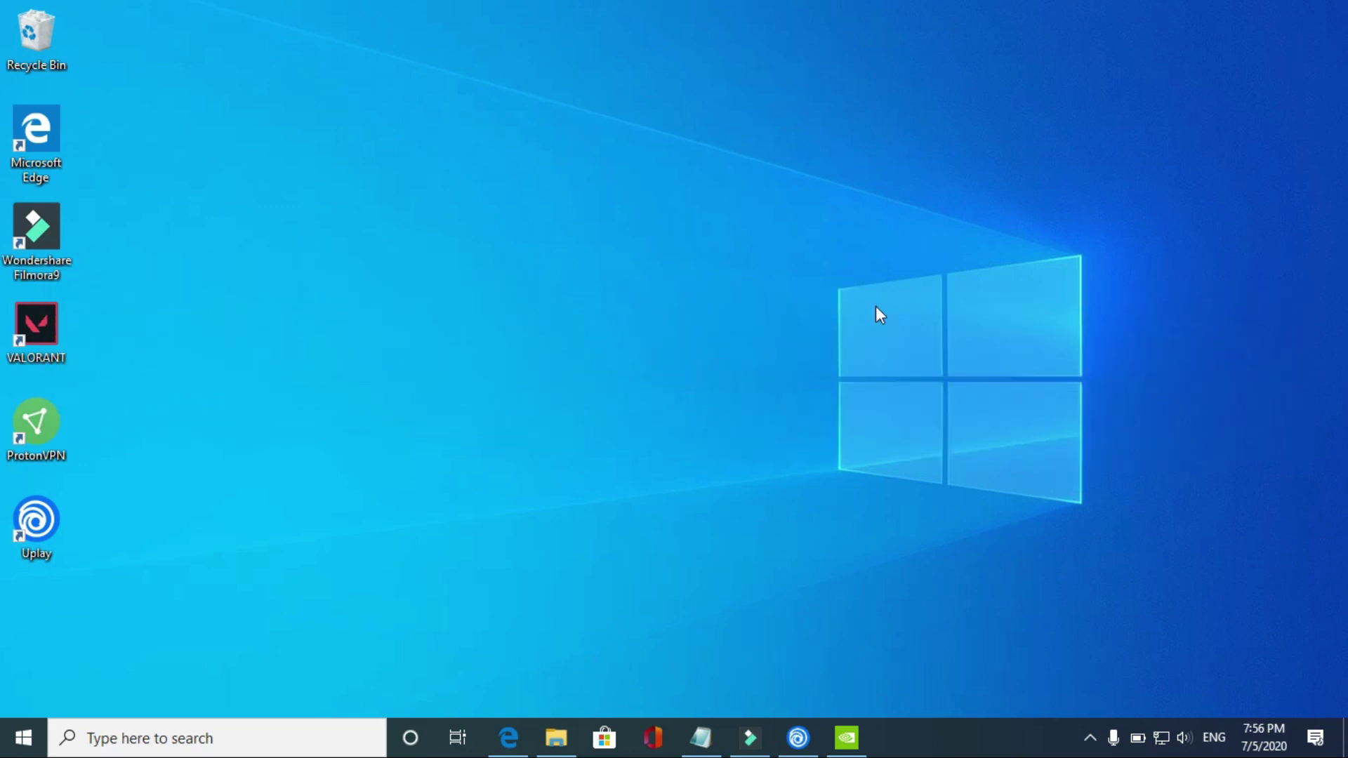
Launch NVIDIA Control Panel from the desktop's right-click menu.
right_click(674, 379)
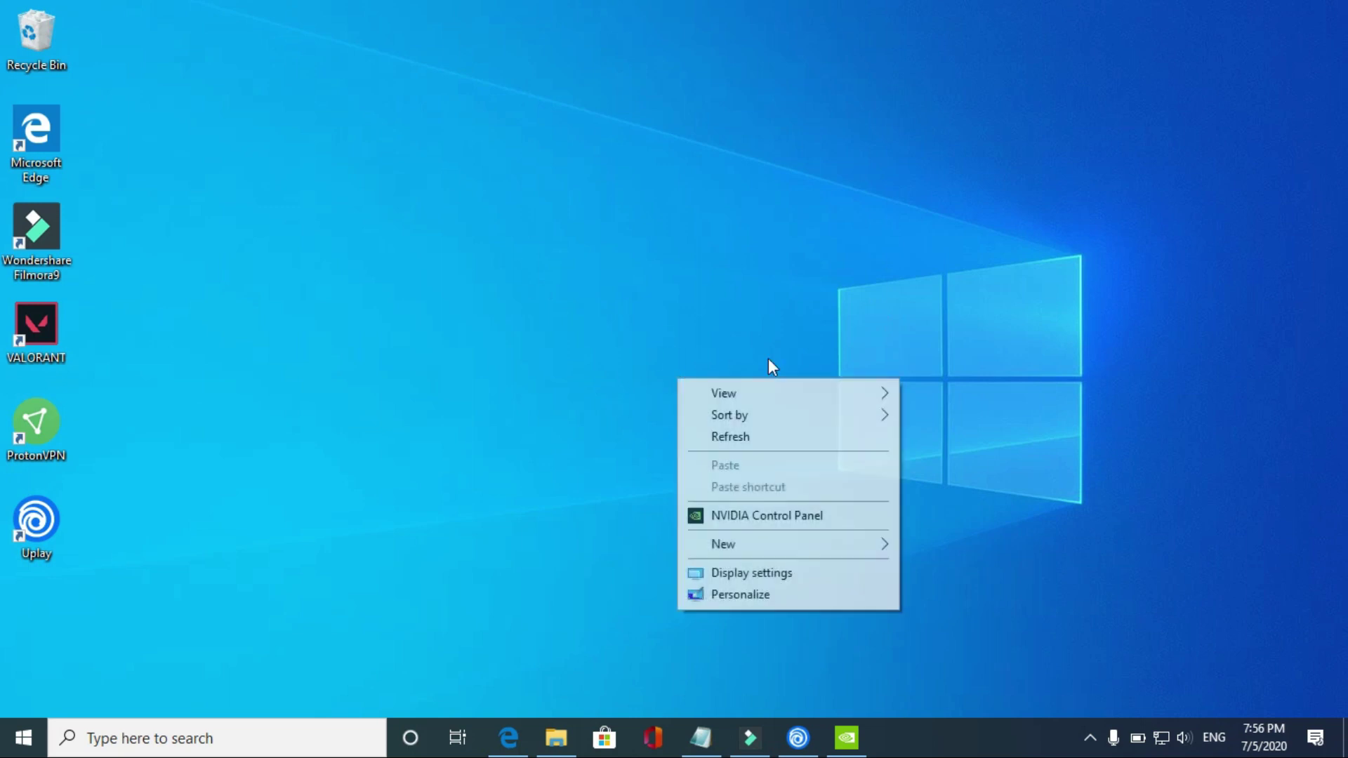
click(743, 517)
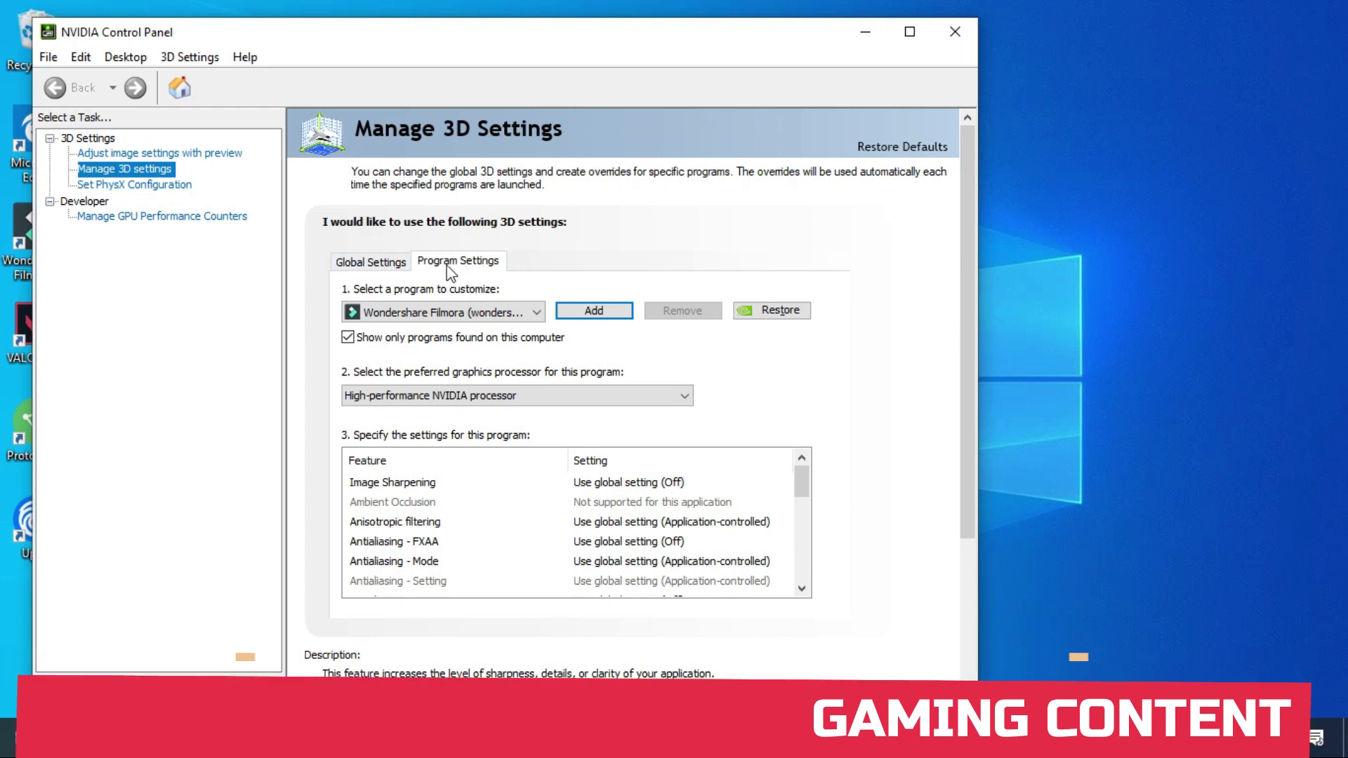
Add Hyperscape as a customized program using the high-performance NVIDIA processor.
click(598, 311)
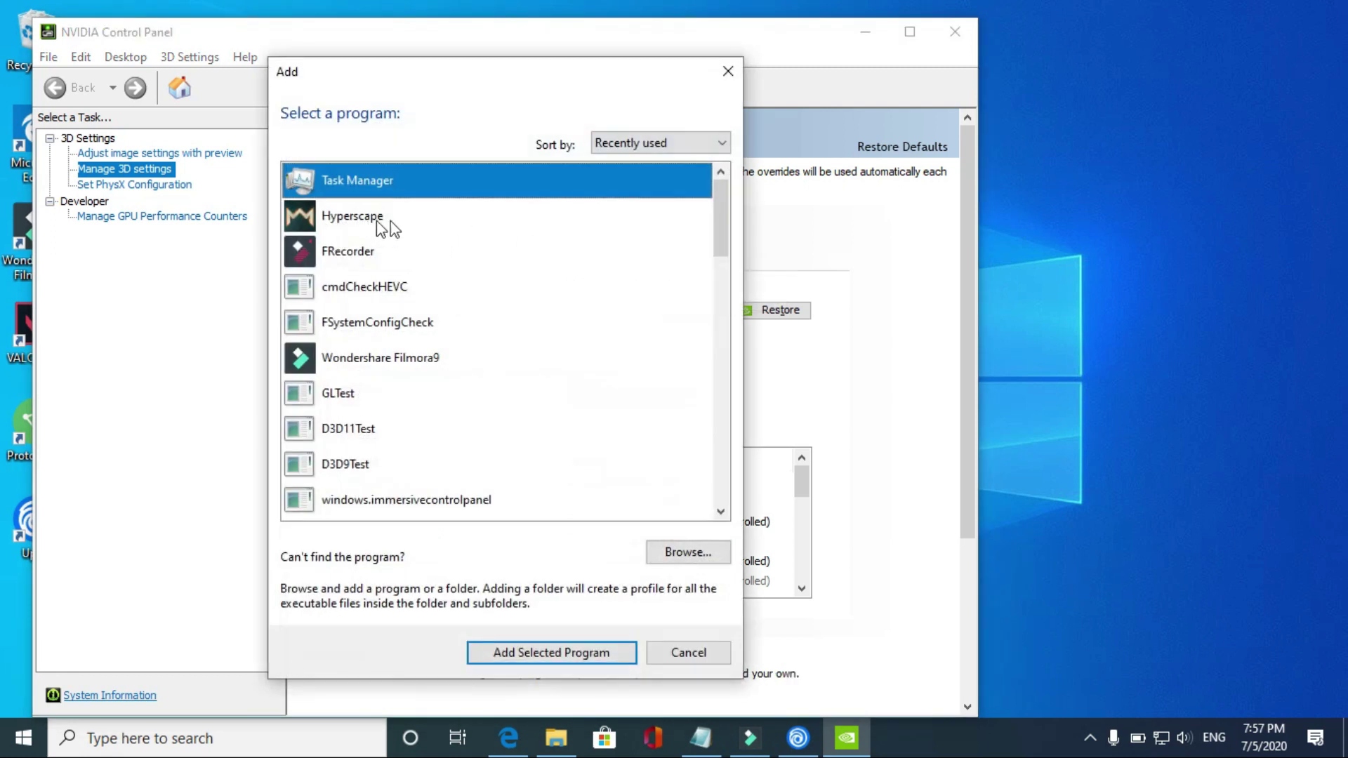
click(408, 220)
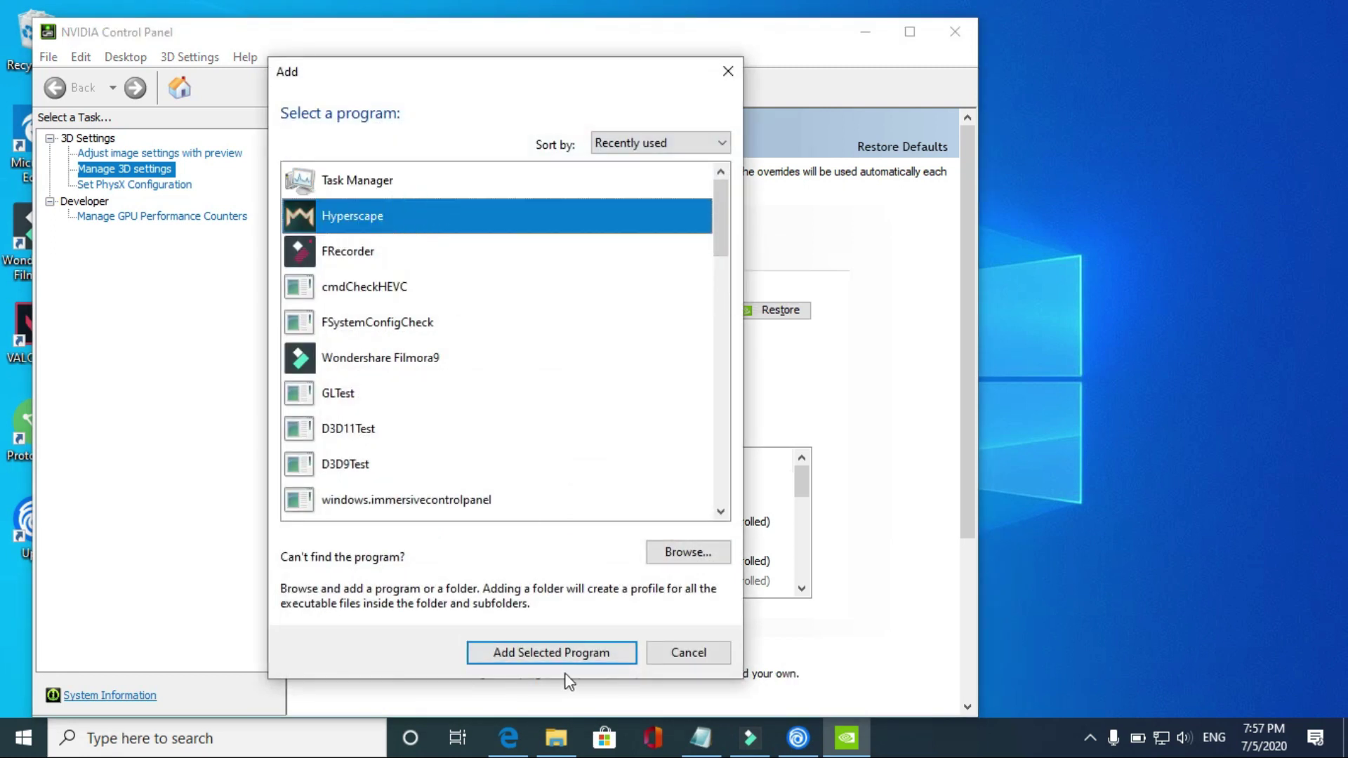
click(547, 651)
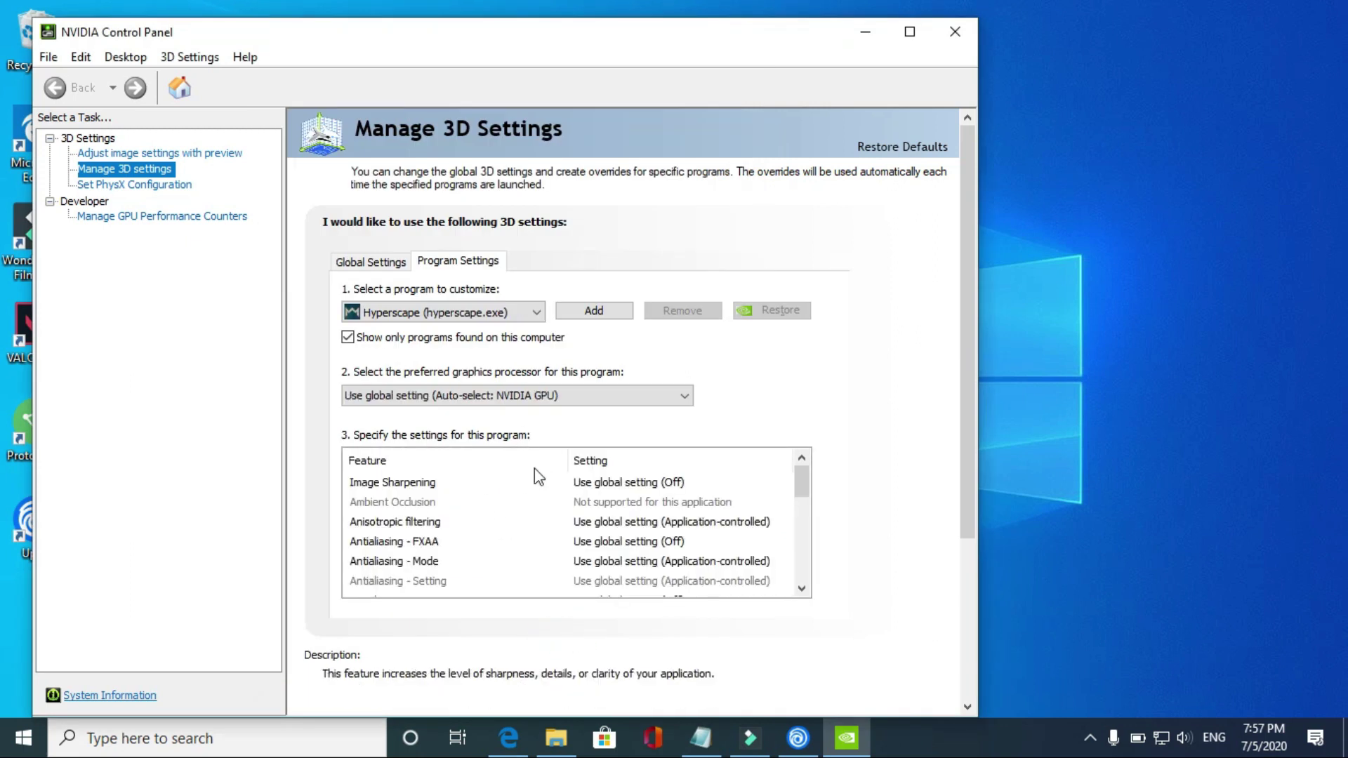
click(472, 397)
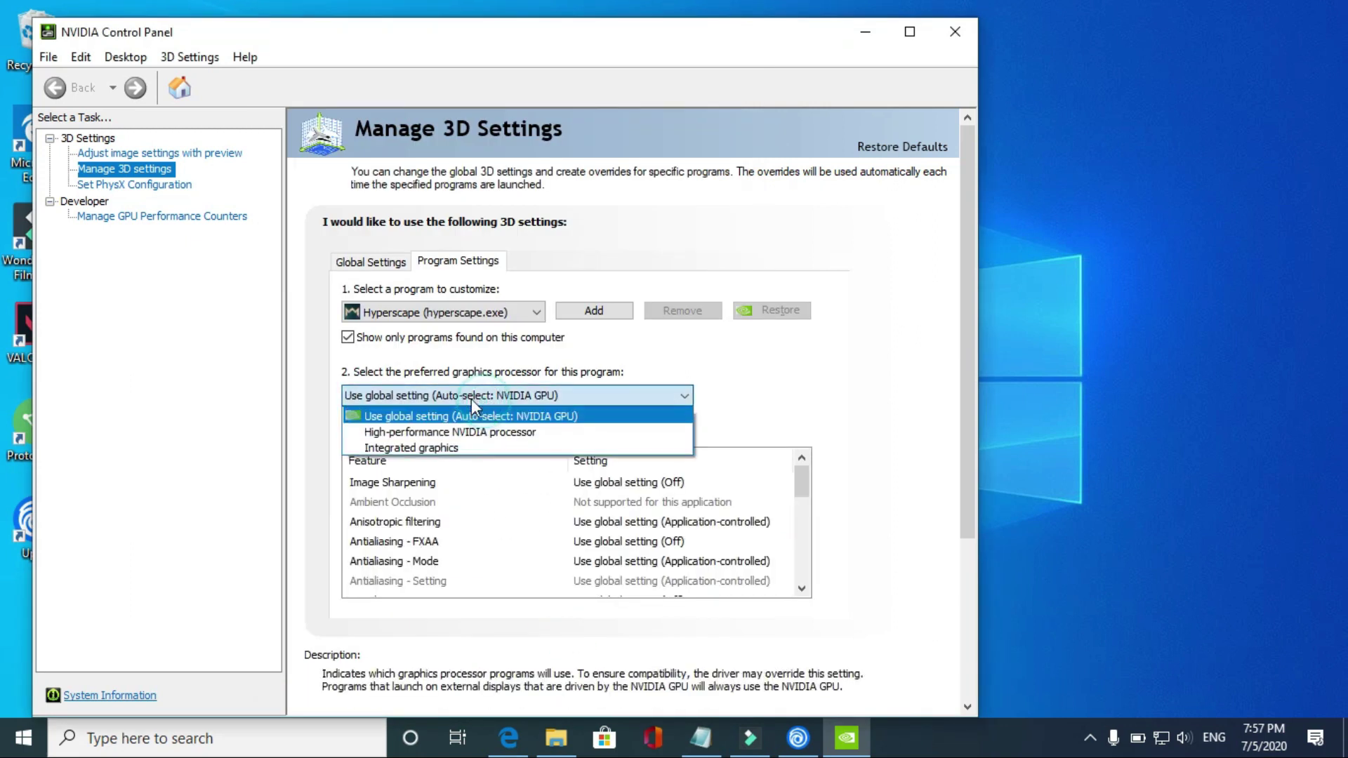
click(459, 432)
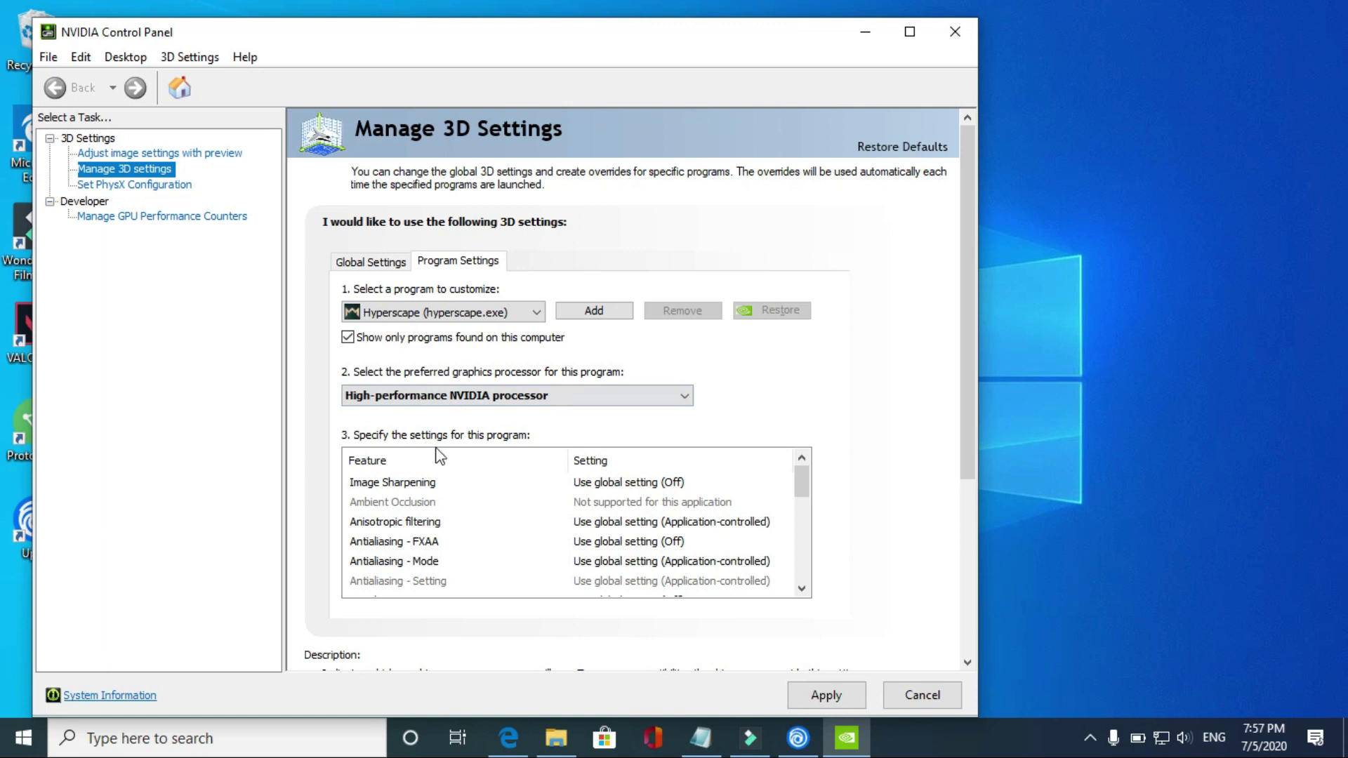
Set Hyperscape's Power management mode to Prefer maximum performance and apply it.
scroll(513, 544, down, 3)
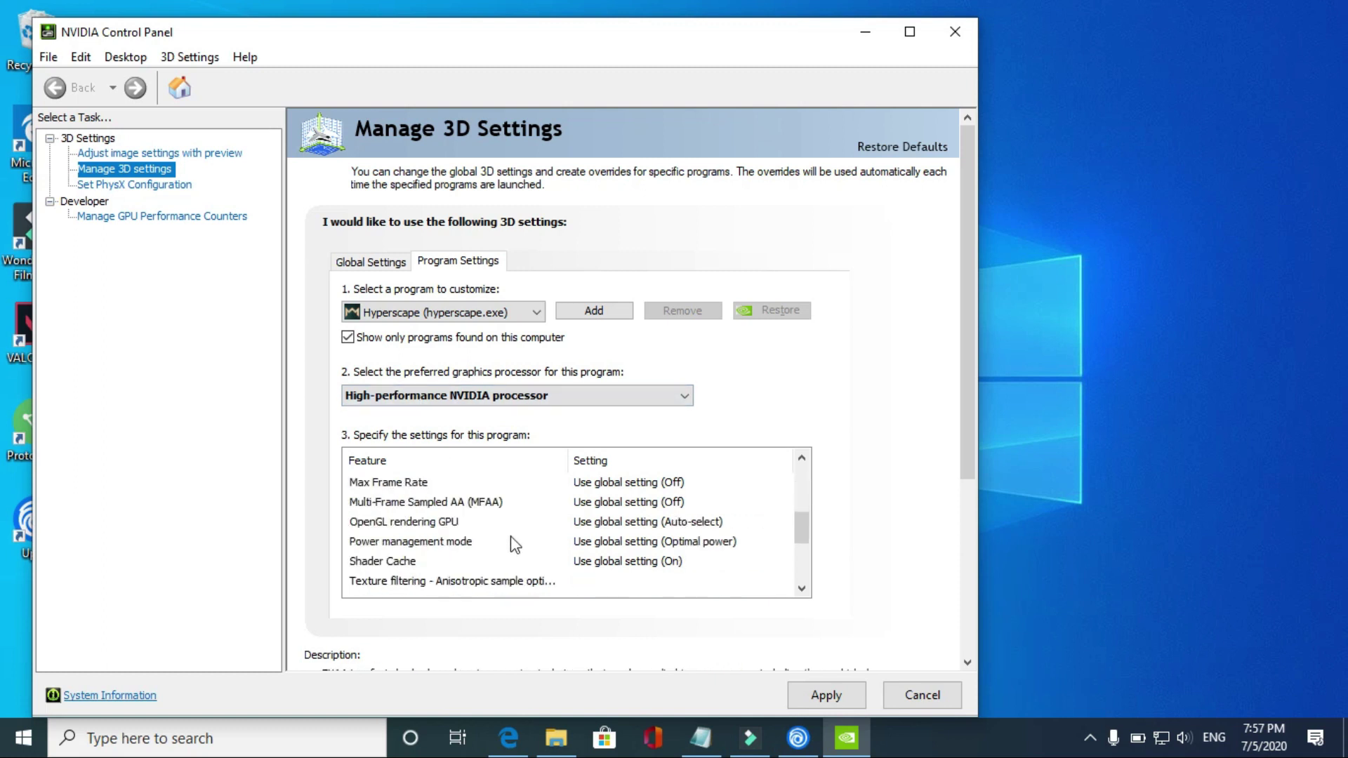
click(478, 541)
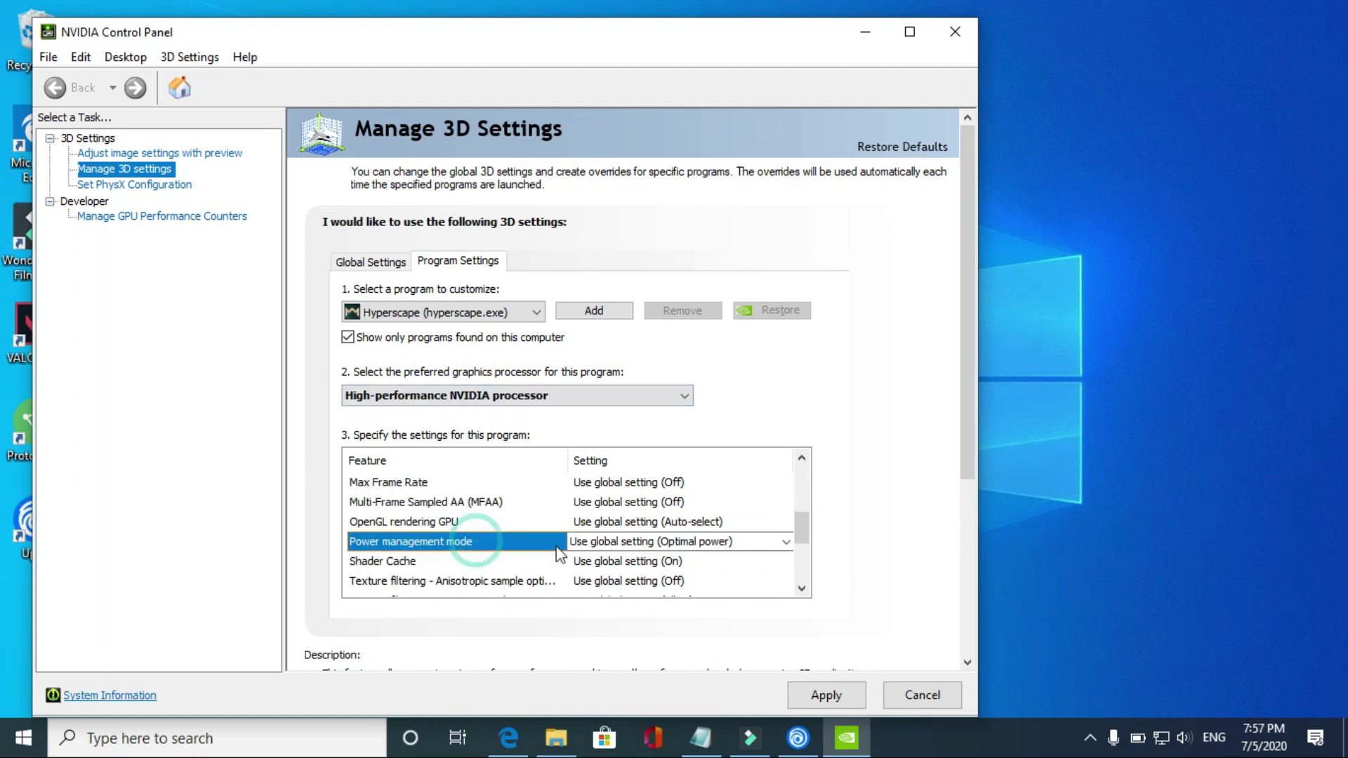
click(660, 541)
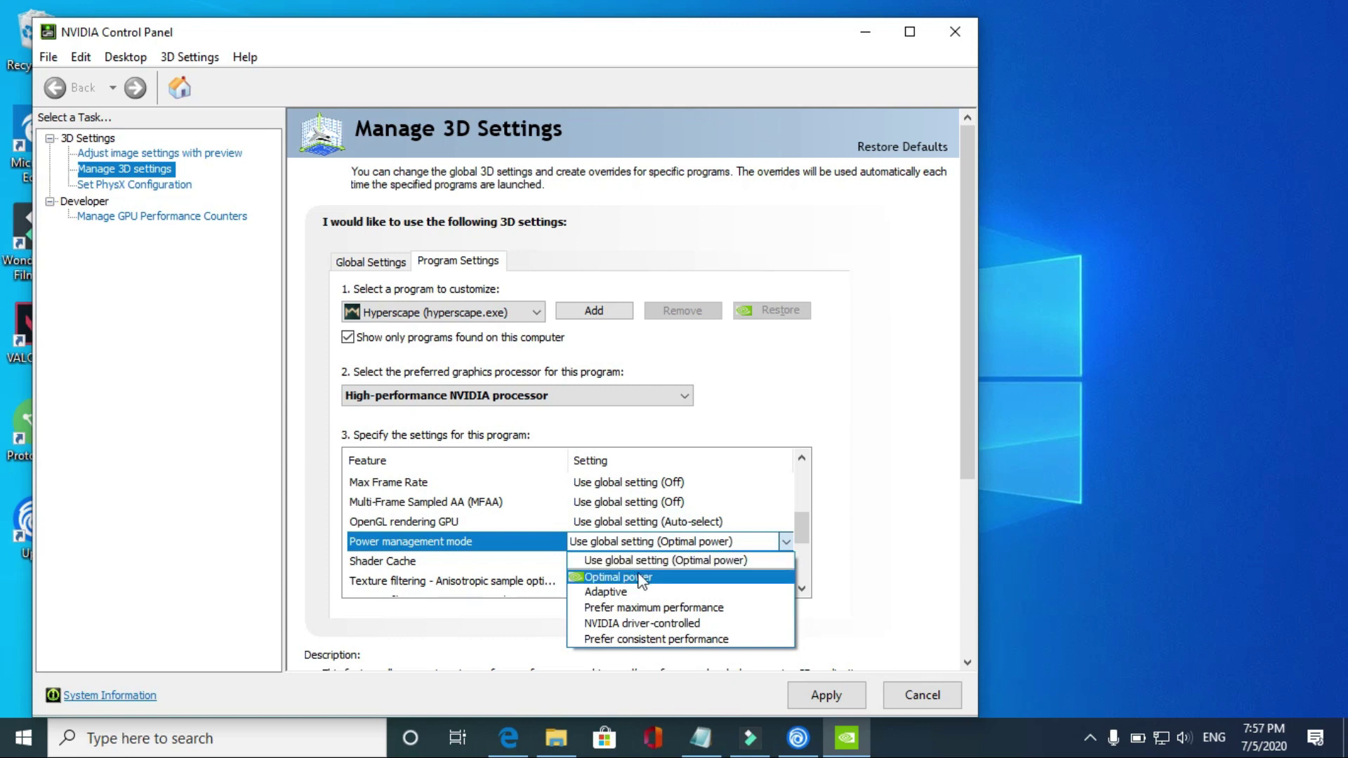
click(650, 608)
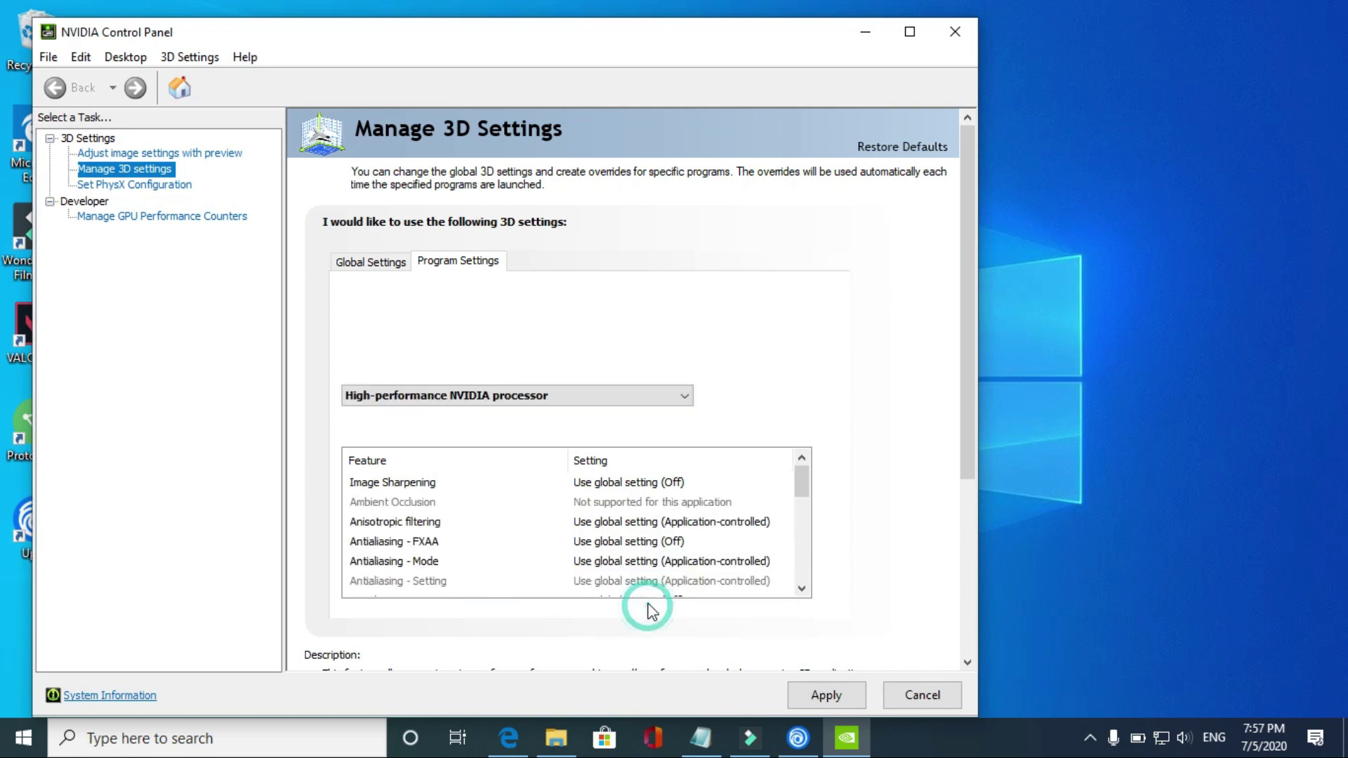
scroll(632, 562, down, 1)
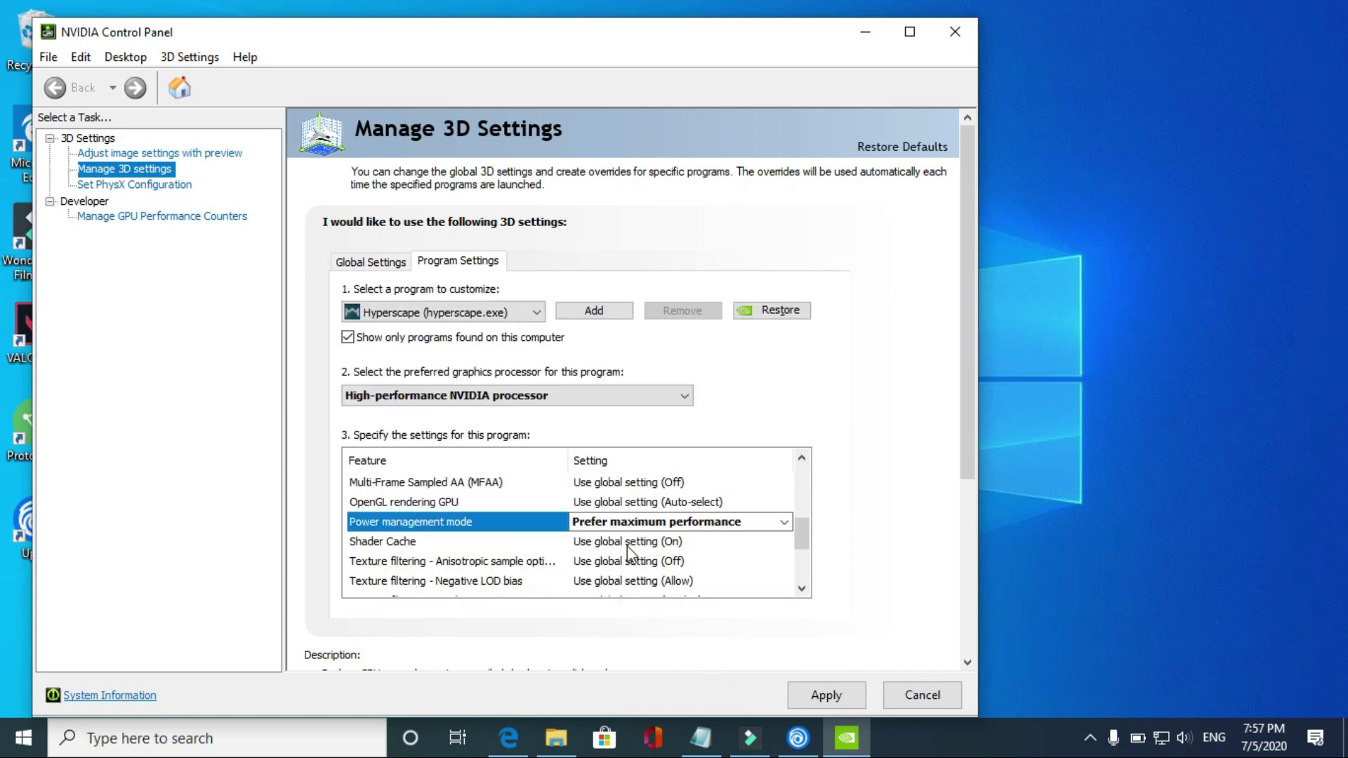
click(822, 694)
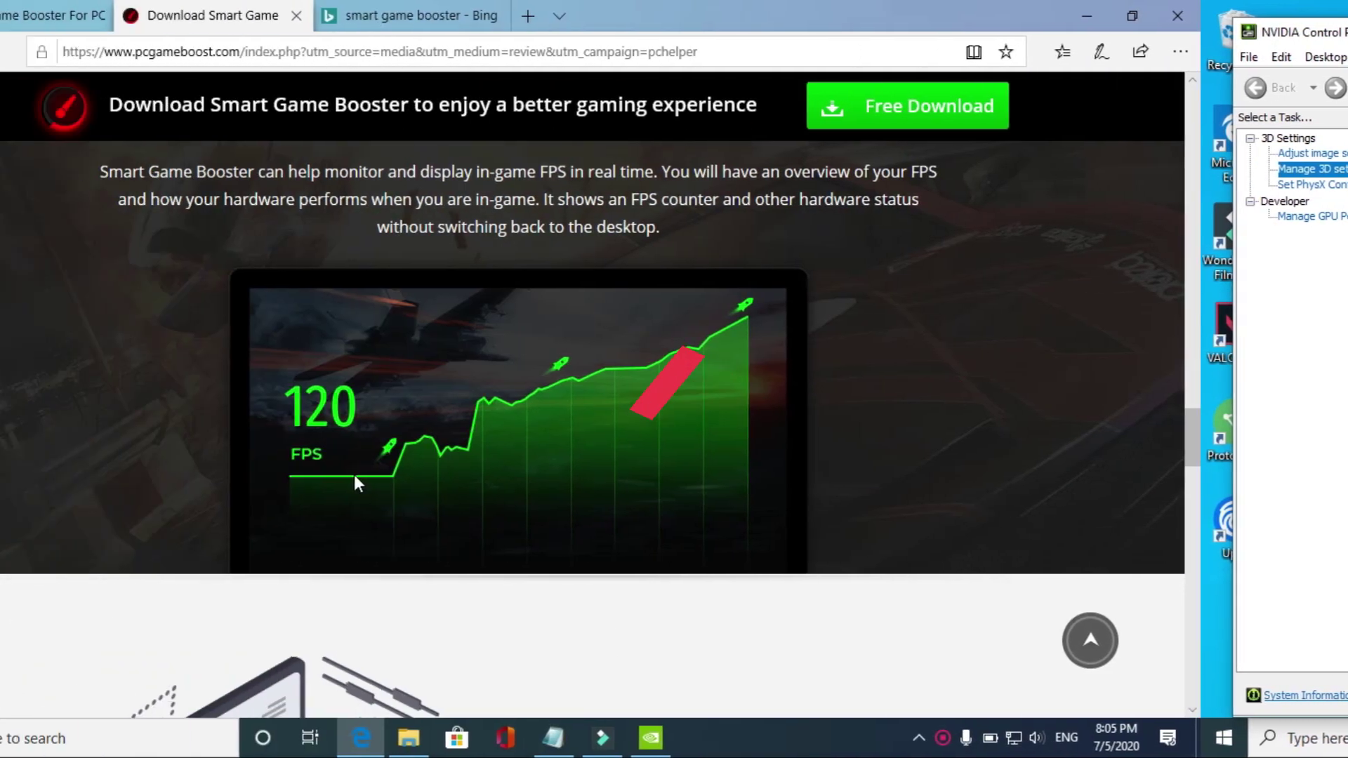
Browse the pcgameboost.com feature page, then return to the 'Smart Game Booster For PC' YouTube tab.
scroll(666, 428, up, 15)
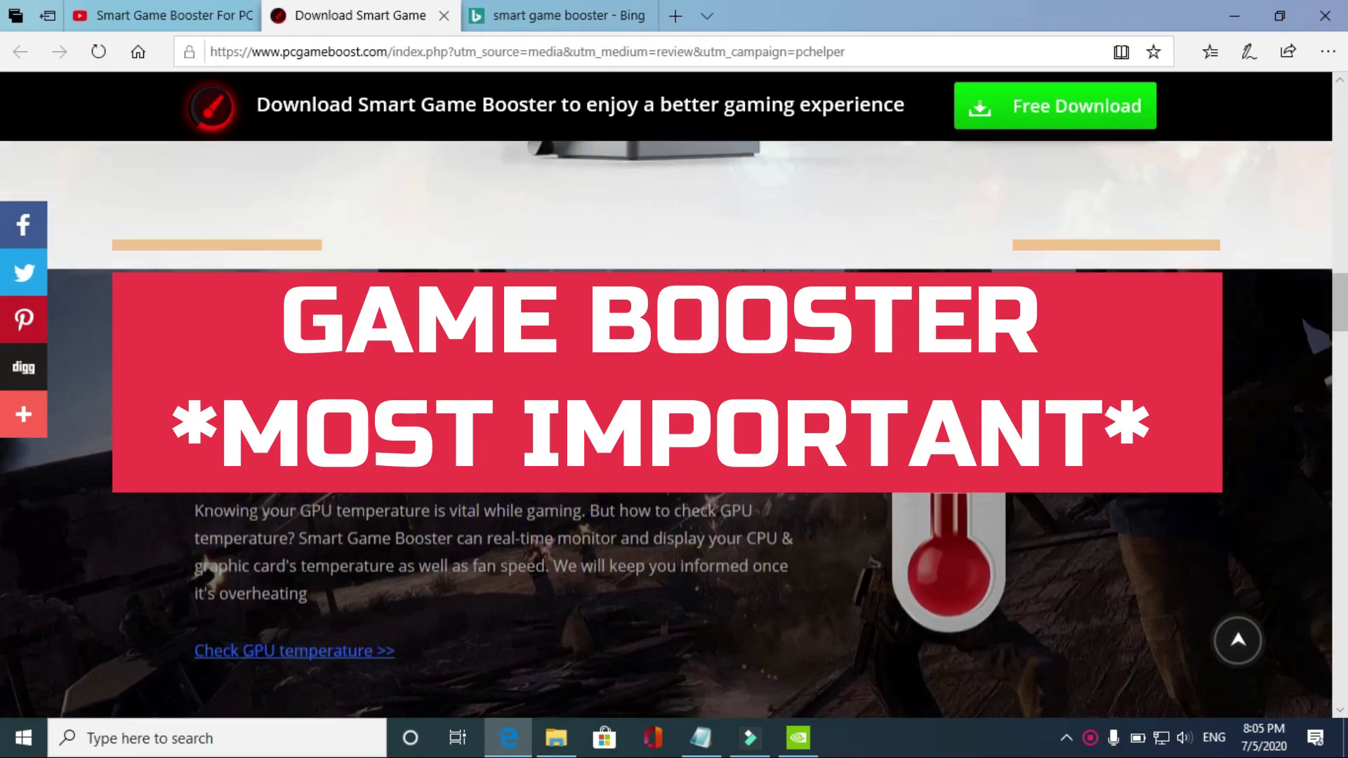
scroll(505, 483, up, 10)
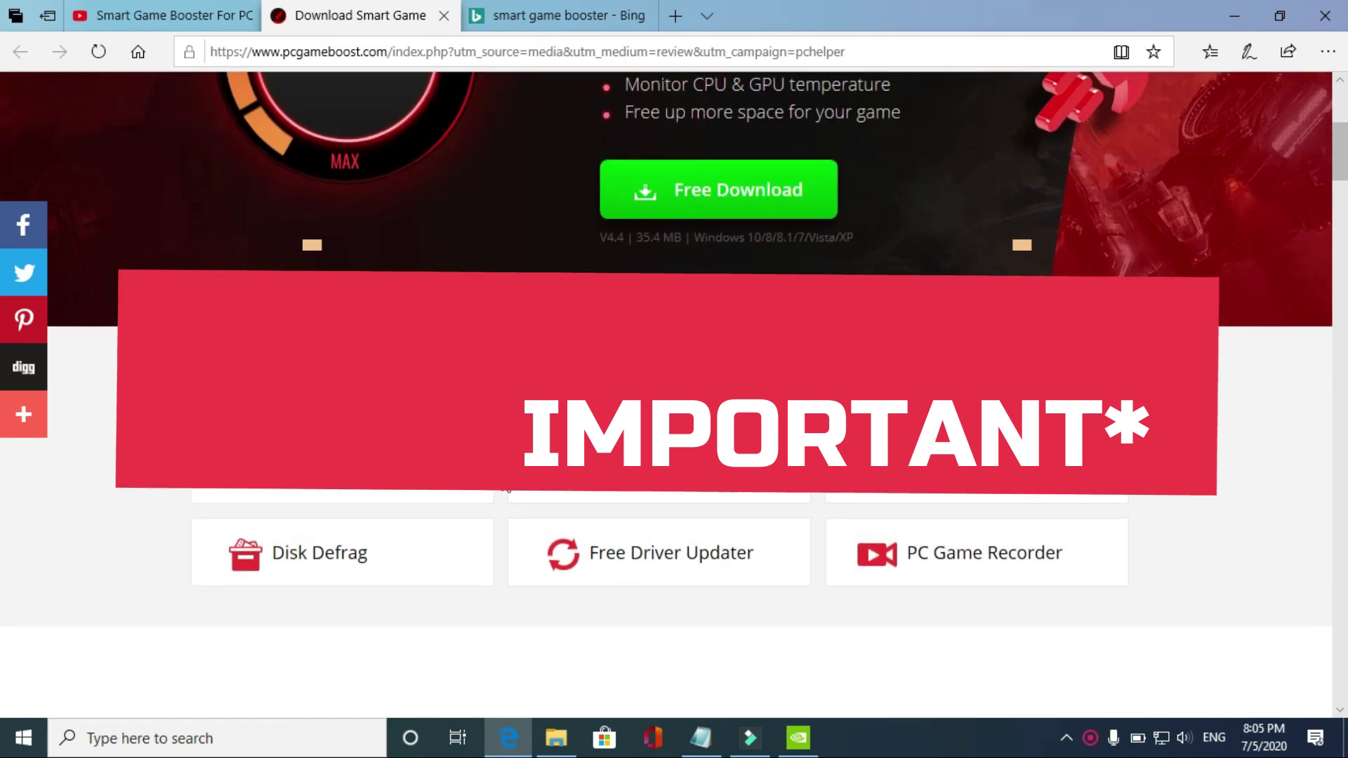
scroll(505, 483, up, 5)
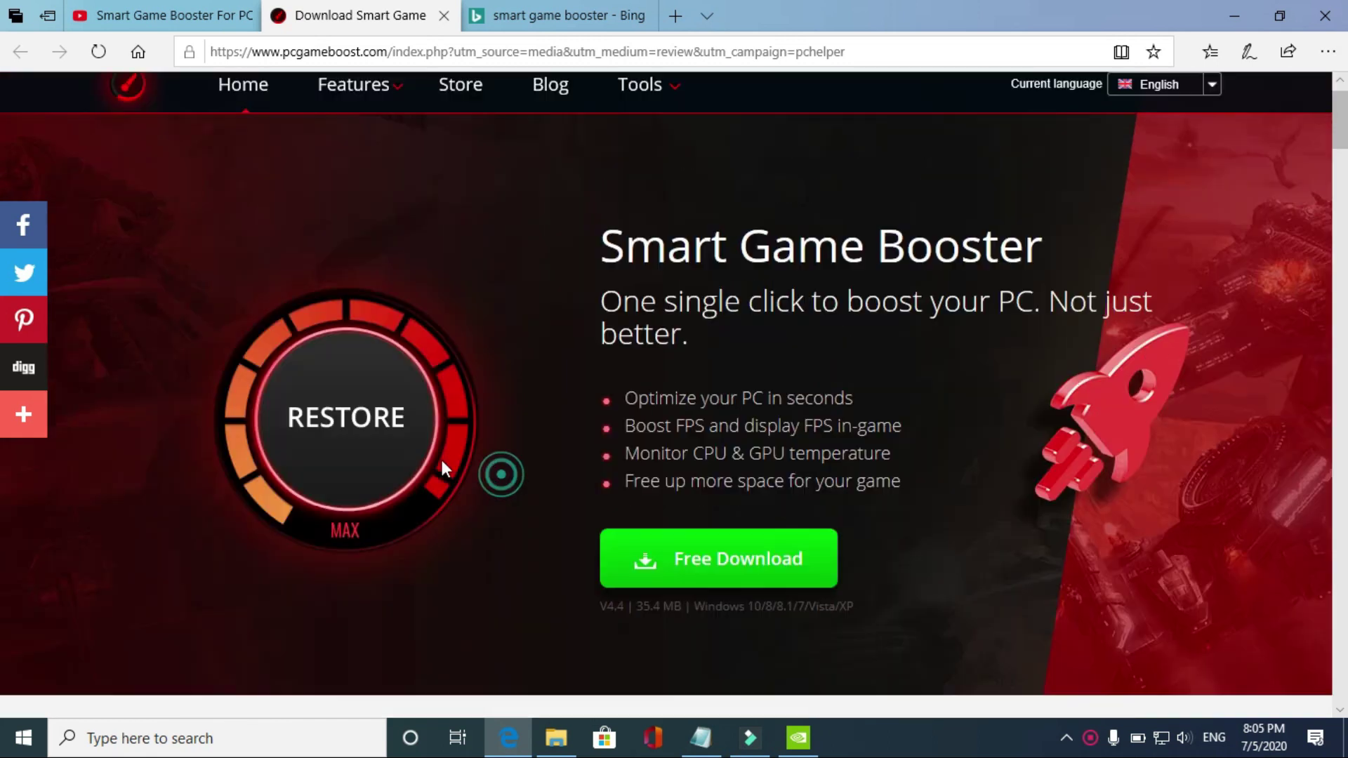
scroll(572, 423, down, 5)
scroll(572, 423, down, 5)
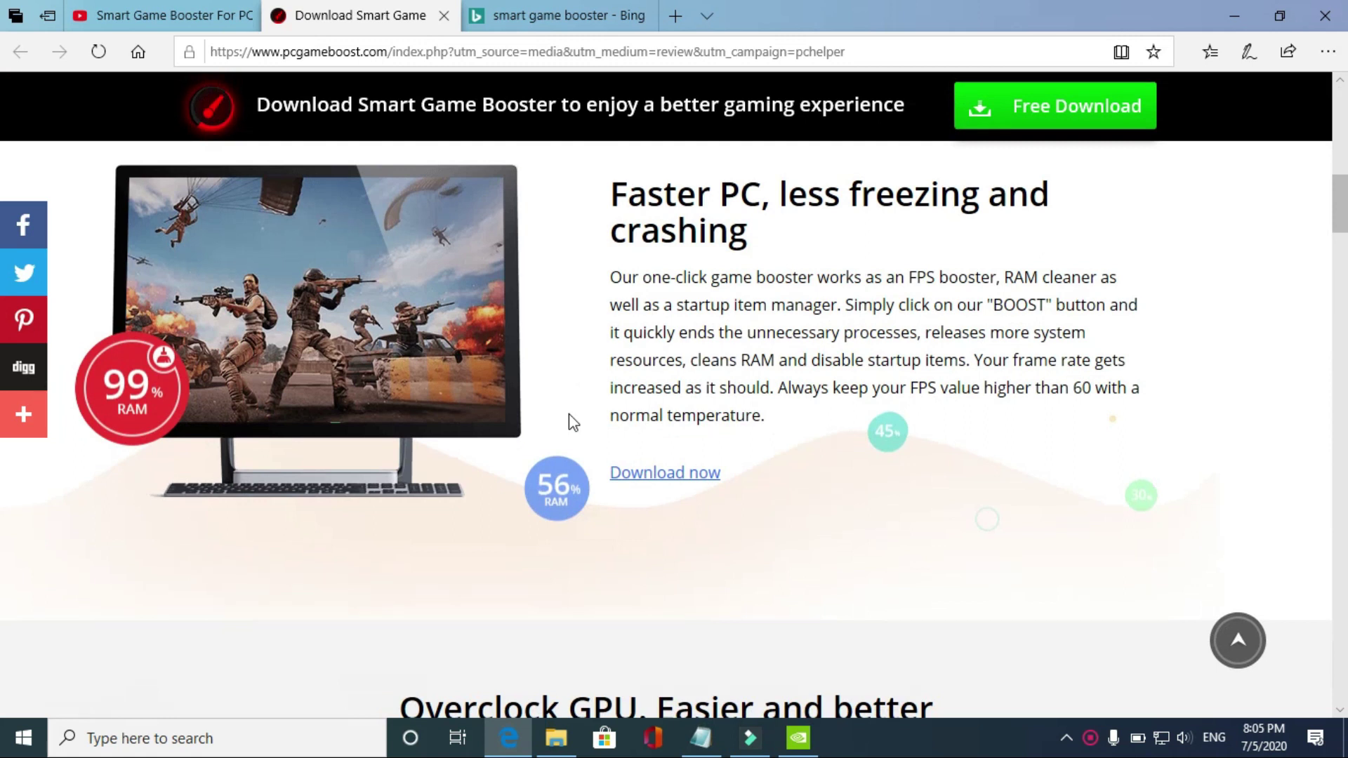
scroll(572, 421, down, 10)
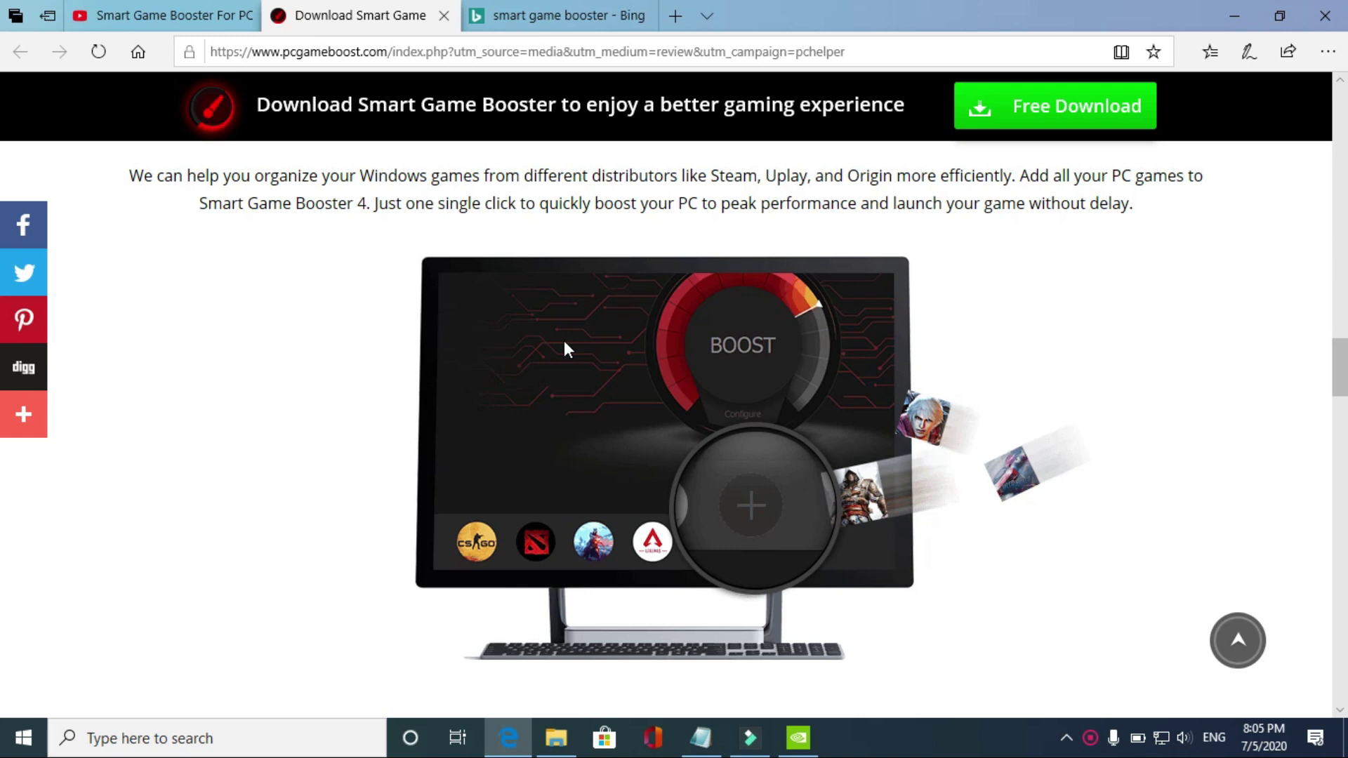
click(199, 10)
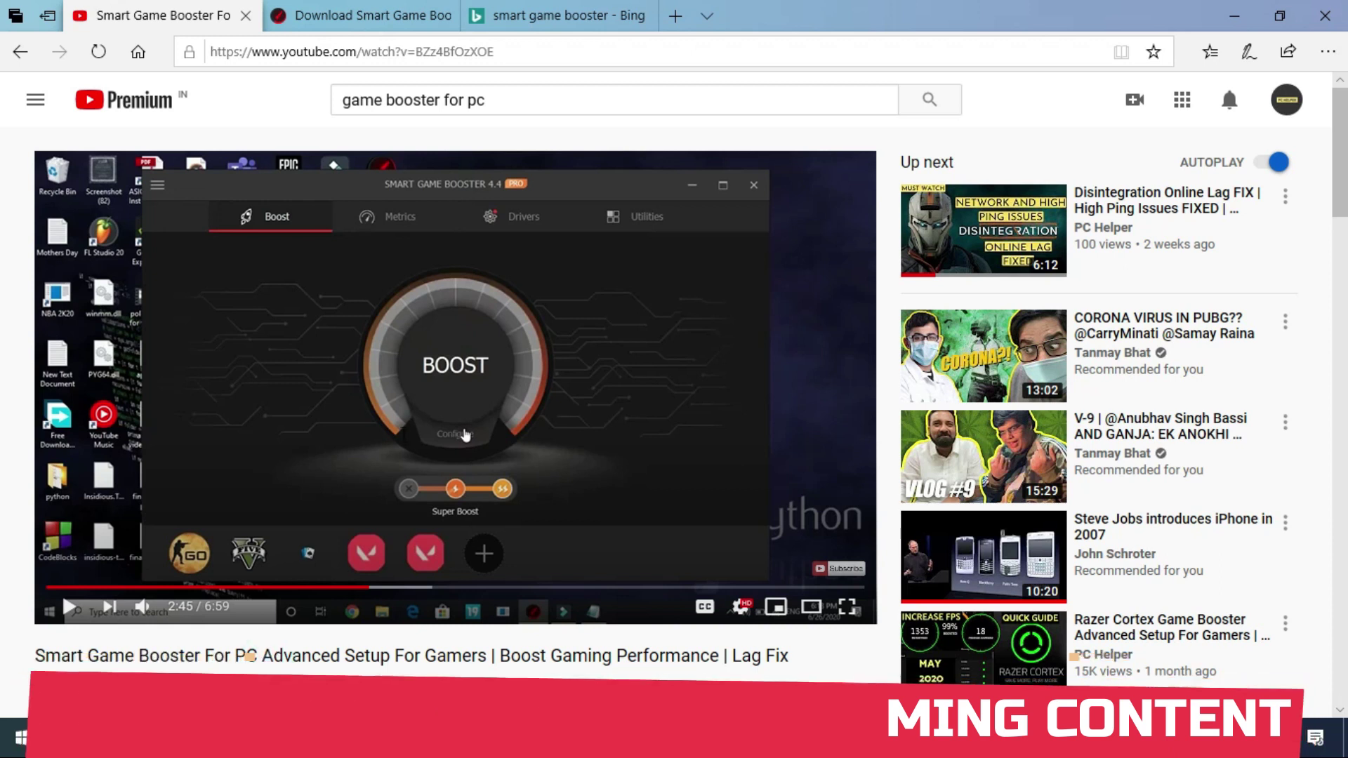
scroll(392, 421, down, 2)
drag(392, 421, 371, 391)
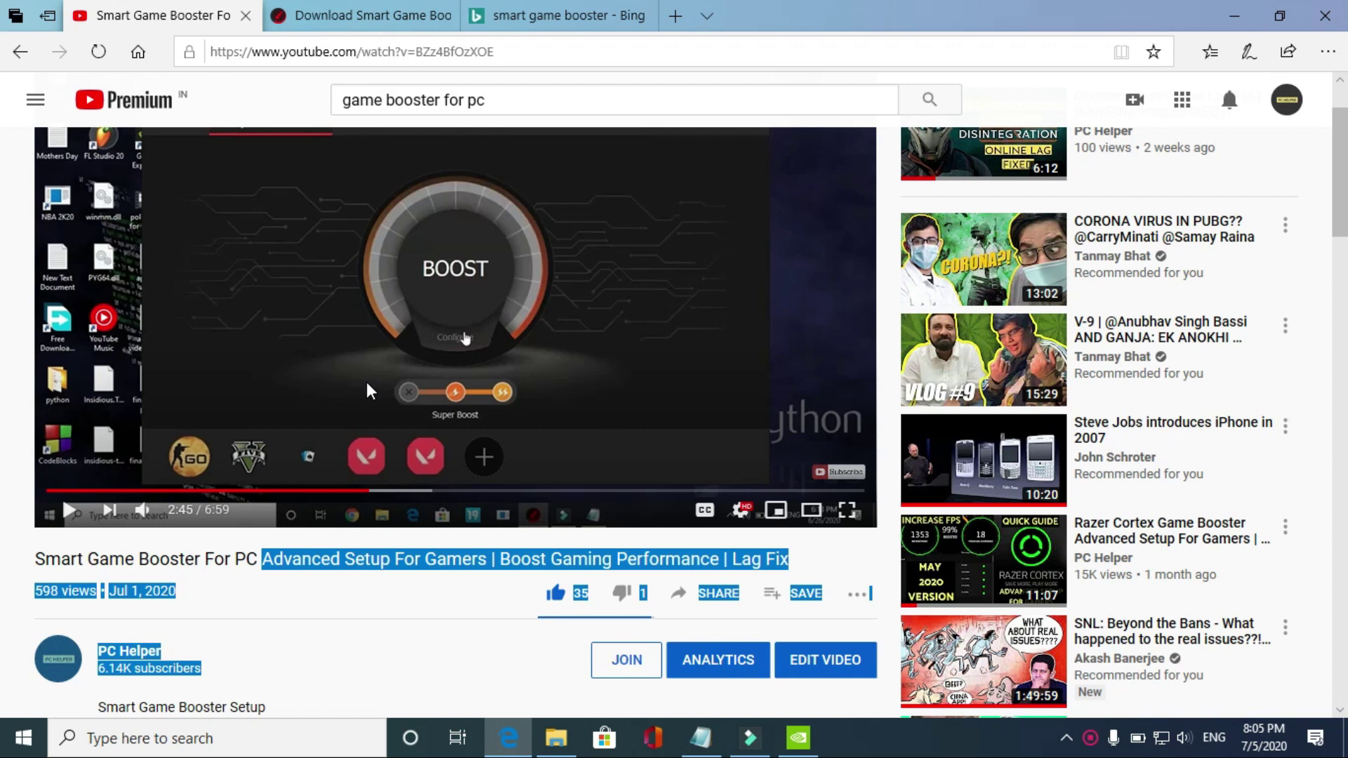
click(254, 559)
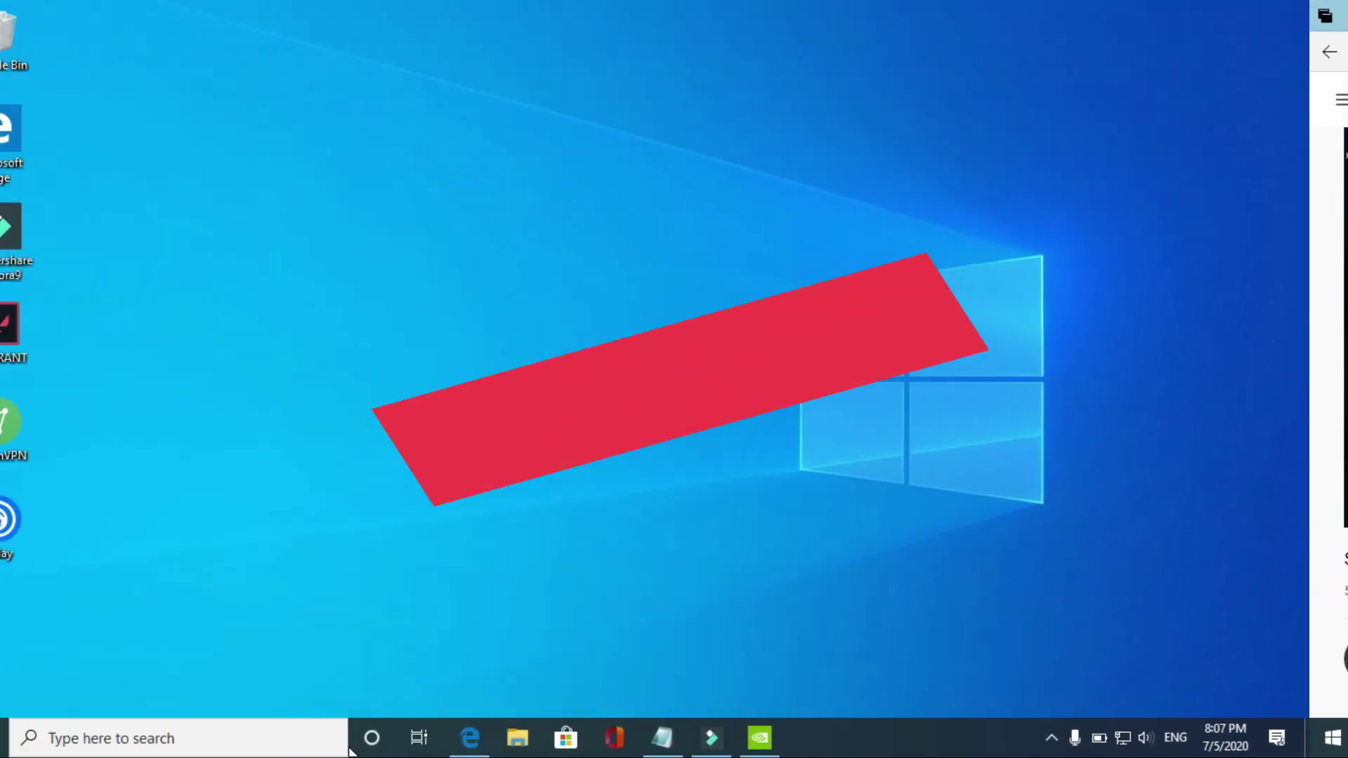
Run %temp% from the Run dialog to open the AppData\Local Temp folder.
click(220, 740)
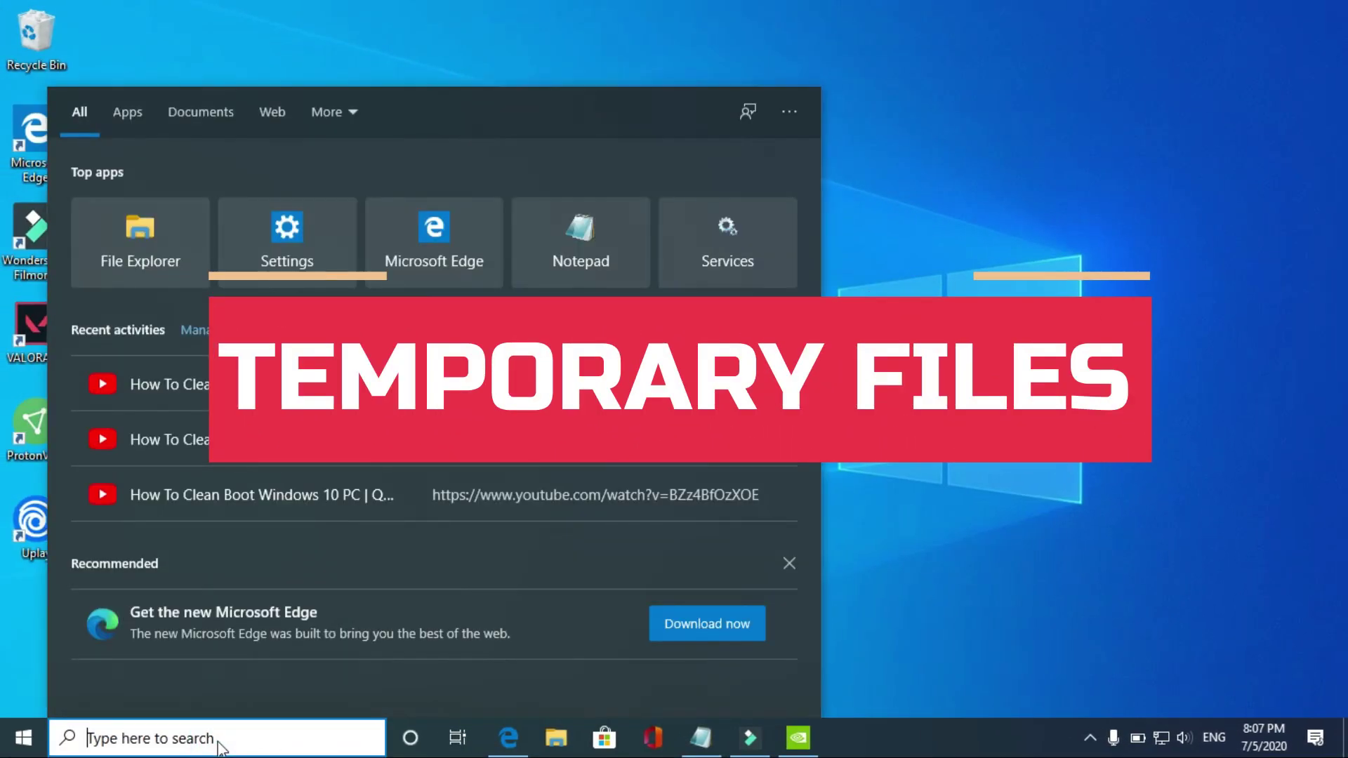
text(run)
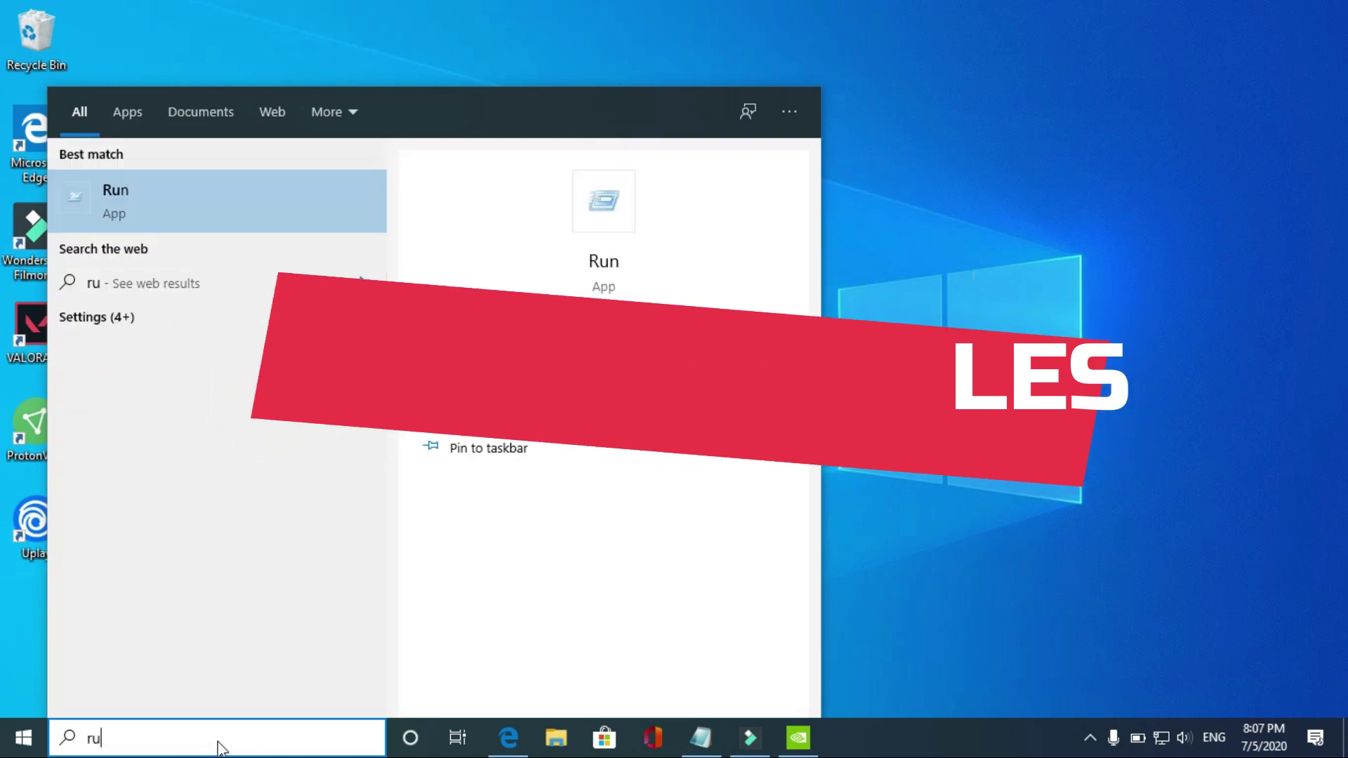
click(212, 225)
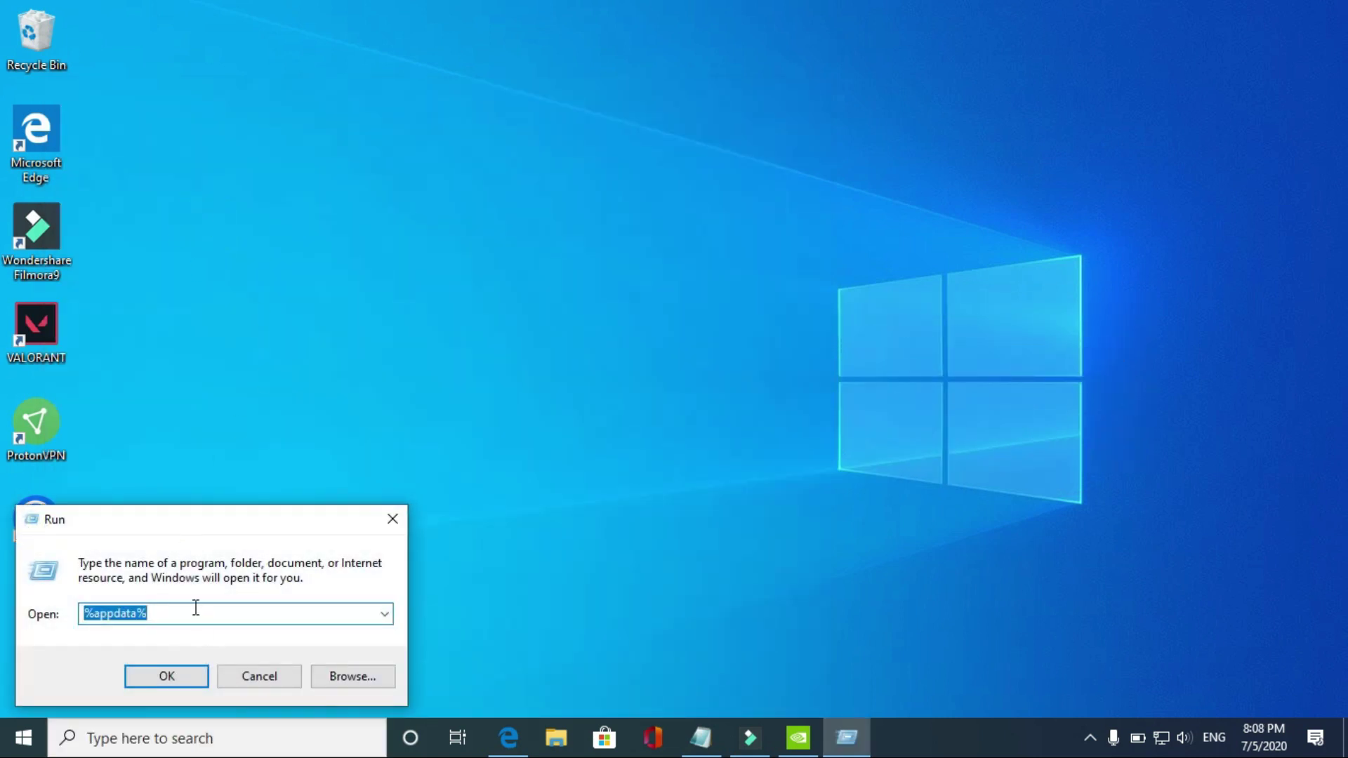
text(%temp%)
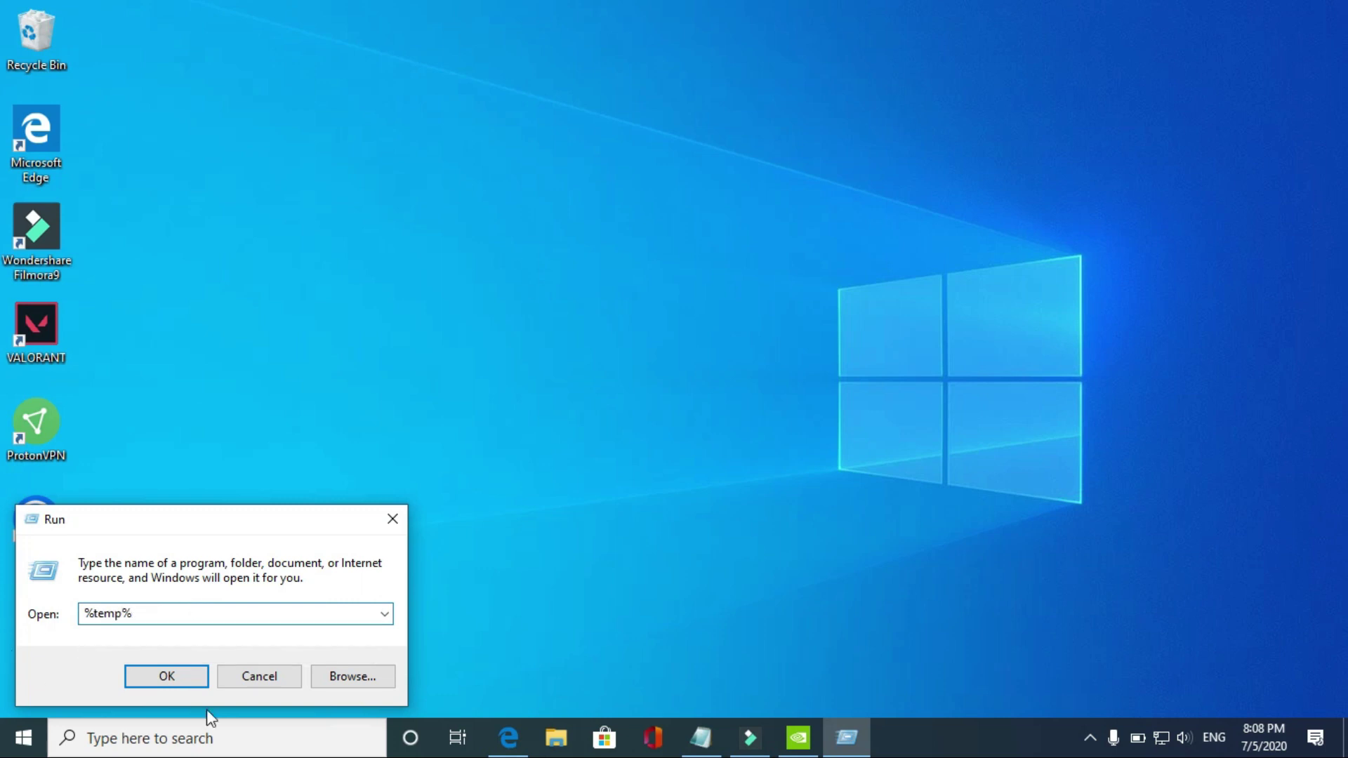
click(171, 671)
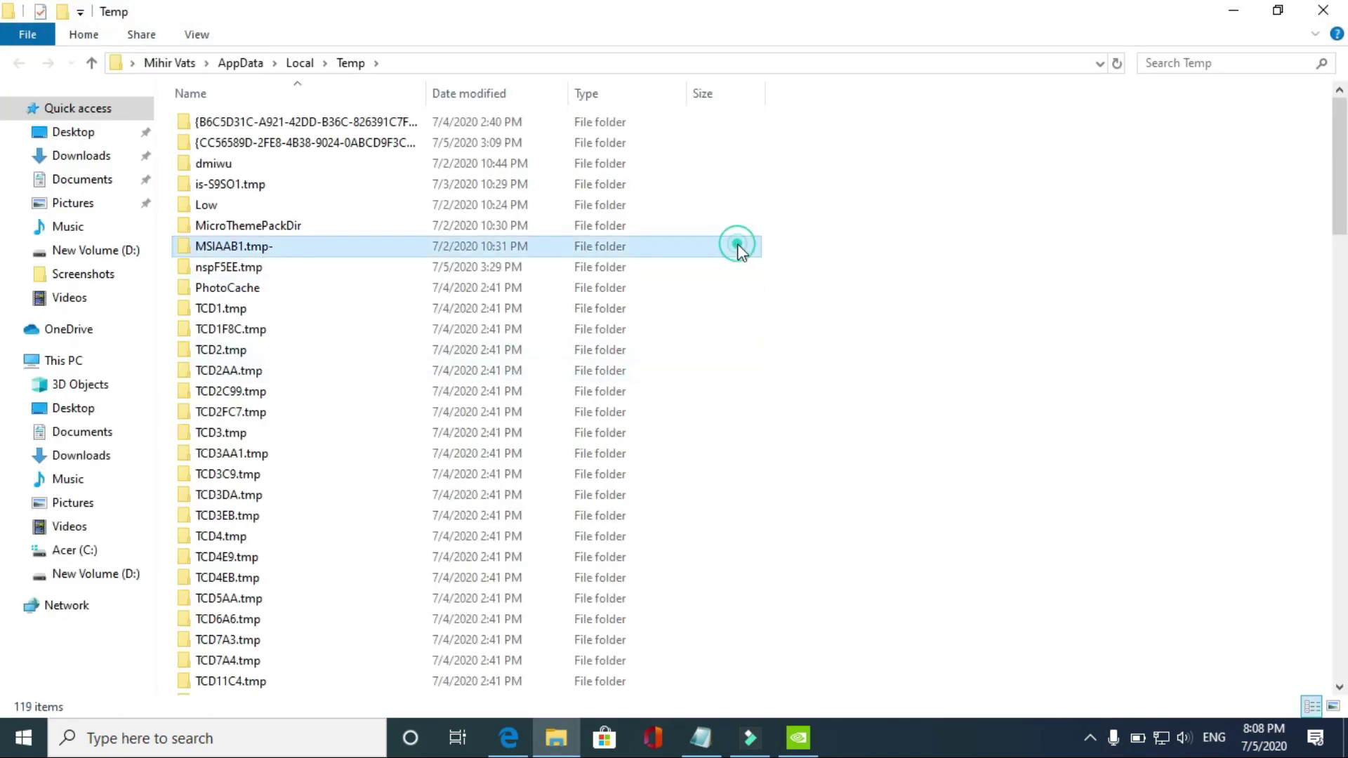
Select all 119 Temp items, permanently delete them with Shift+Delete, and close the window.
click(744, 245)
key(ctrl+a)
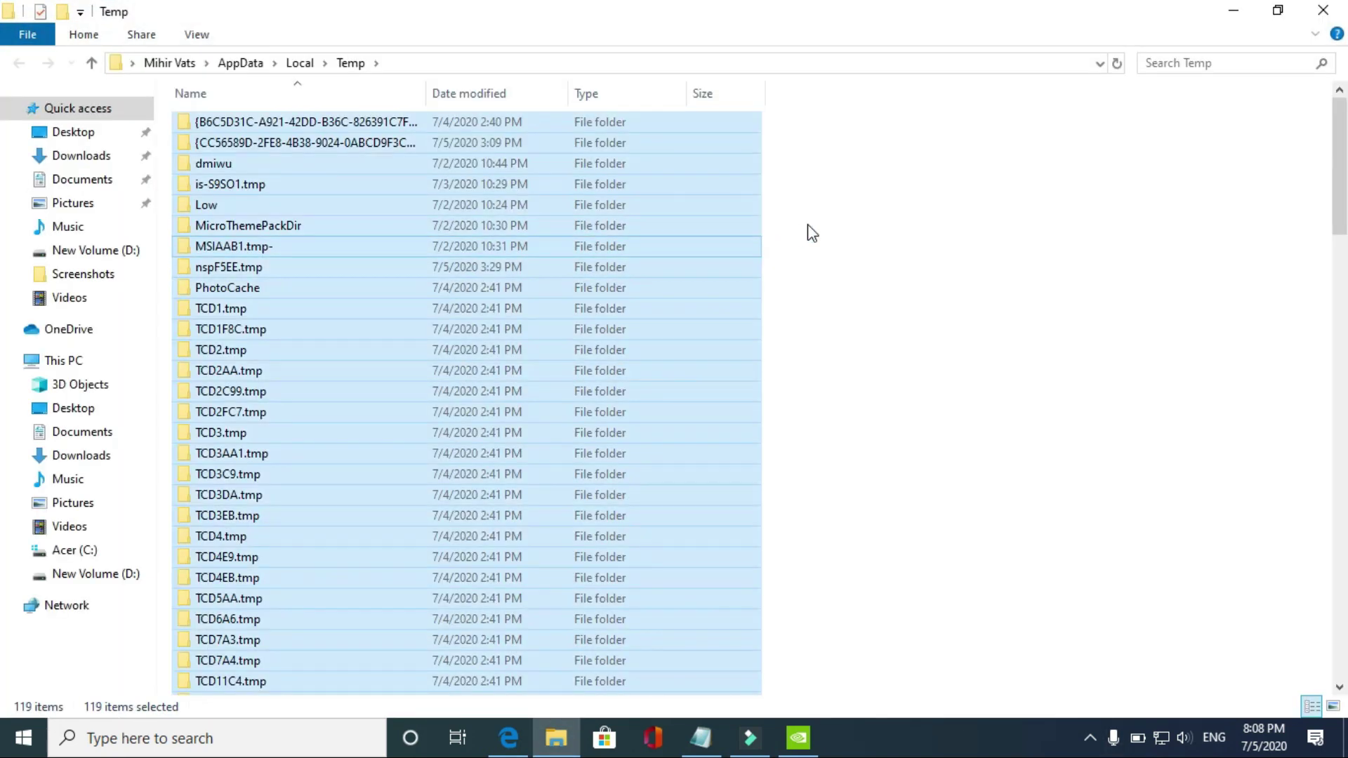
key(shift+Delete)
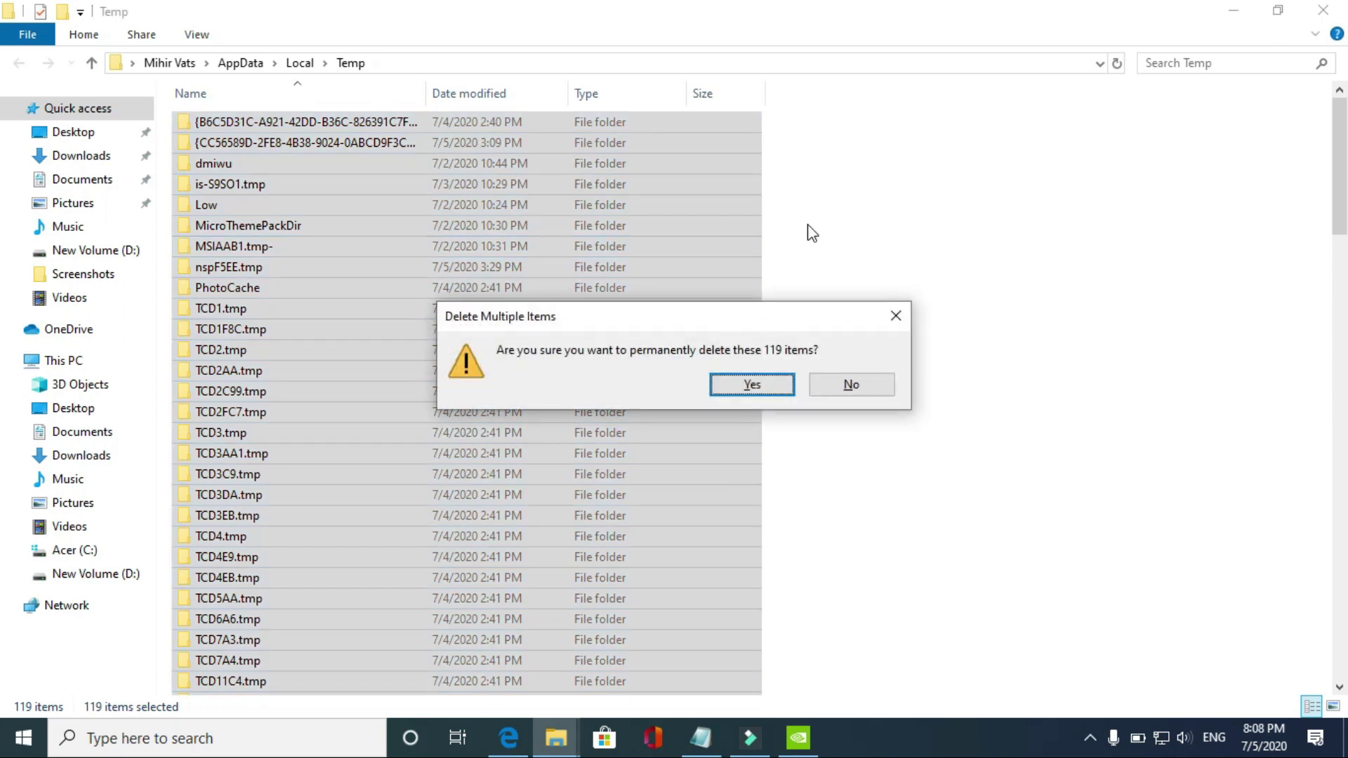
key(Return)
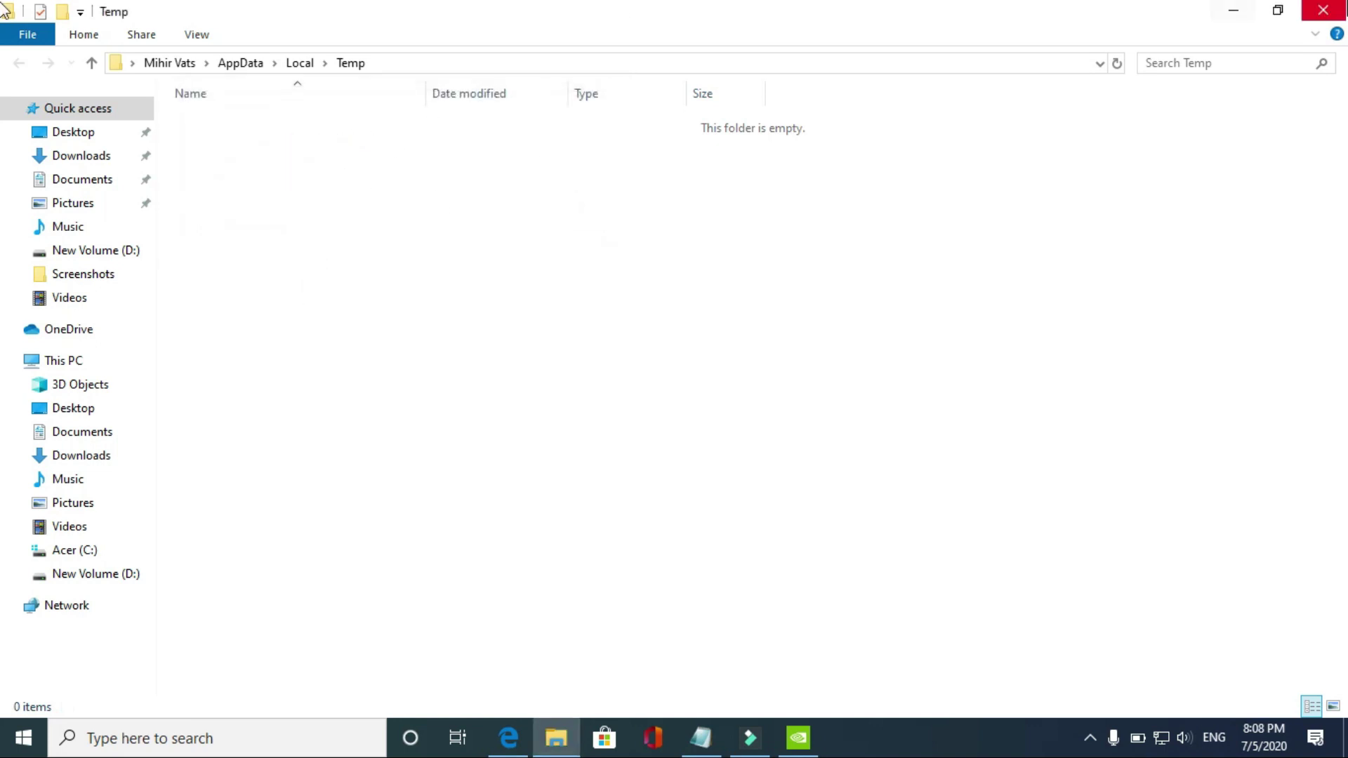
click(1323, 9)
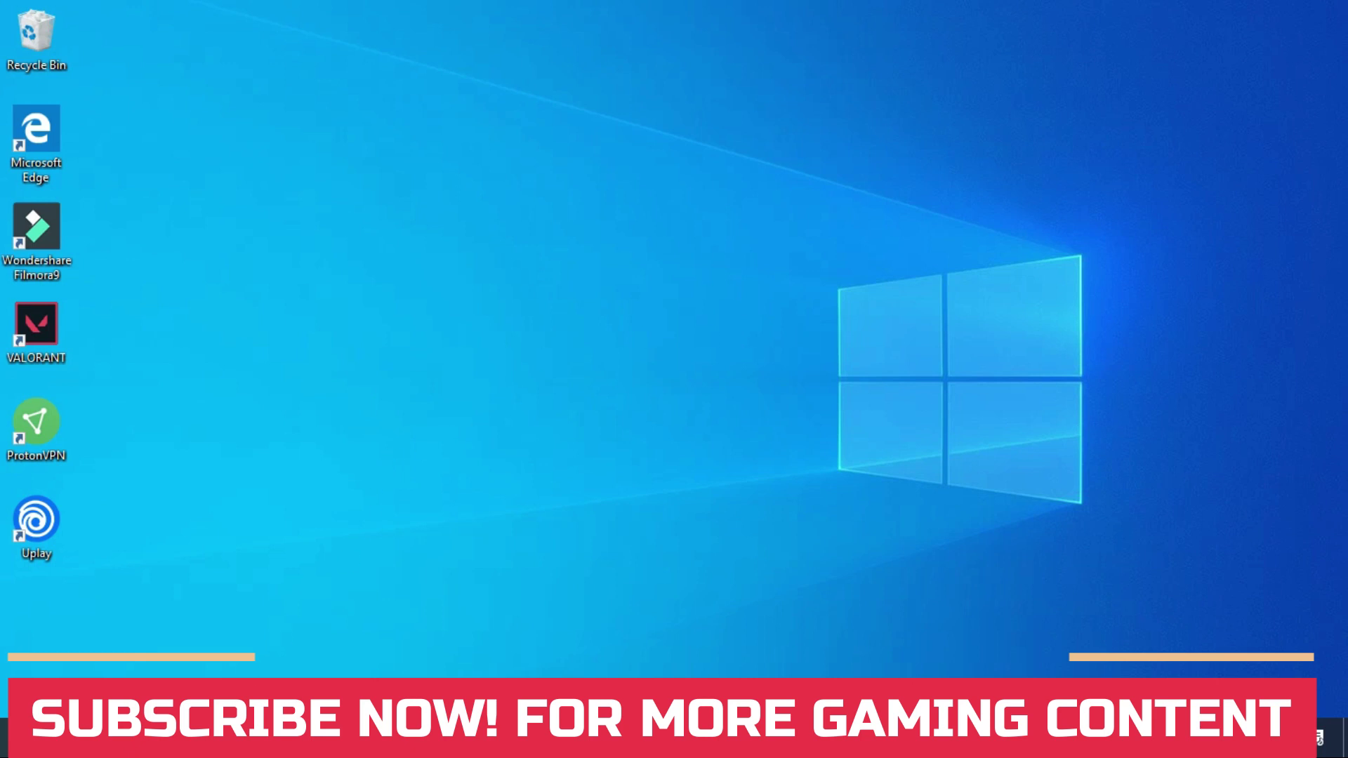
Run 'temp' to open the System32 temp folder, confirm it holds 0 items, and close it.
click(176, 744)
text(r)
key(Return)
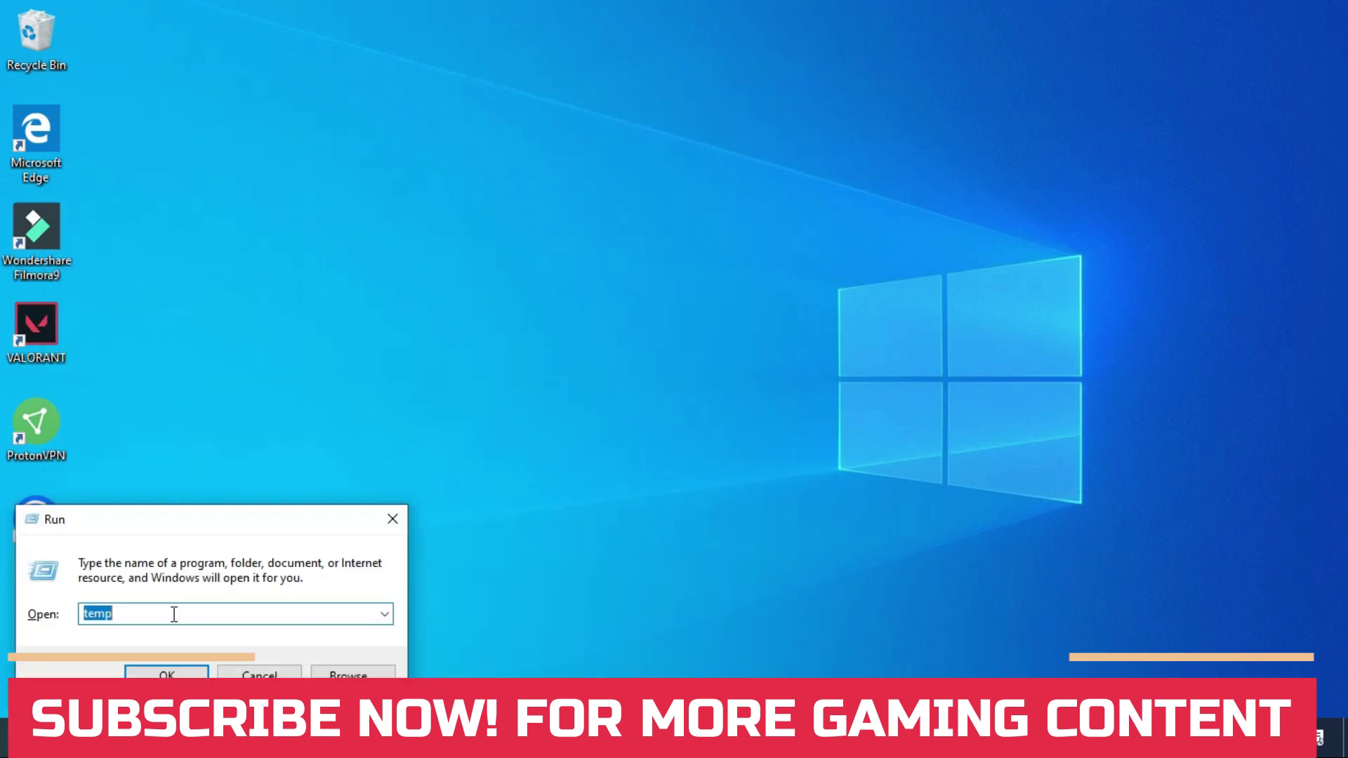
click(174, 614)
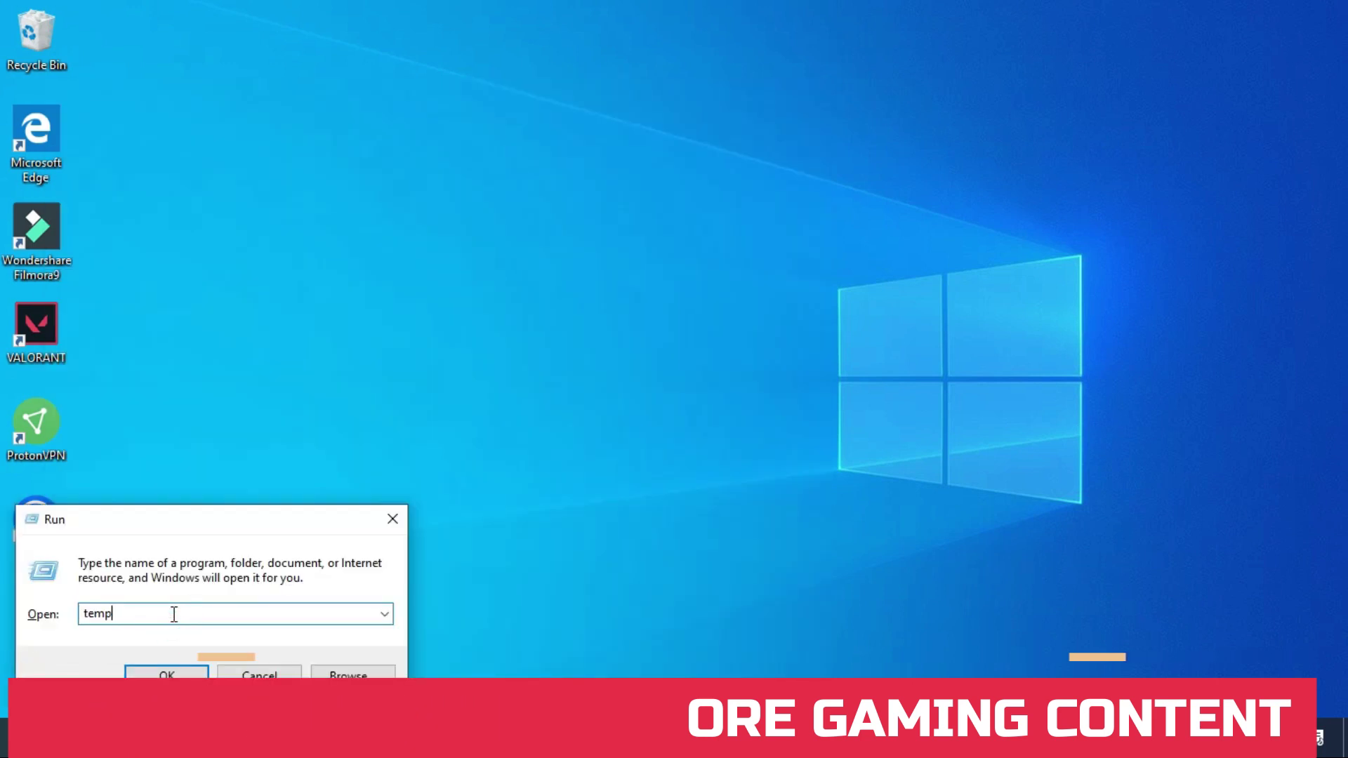
key(Return)
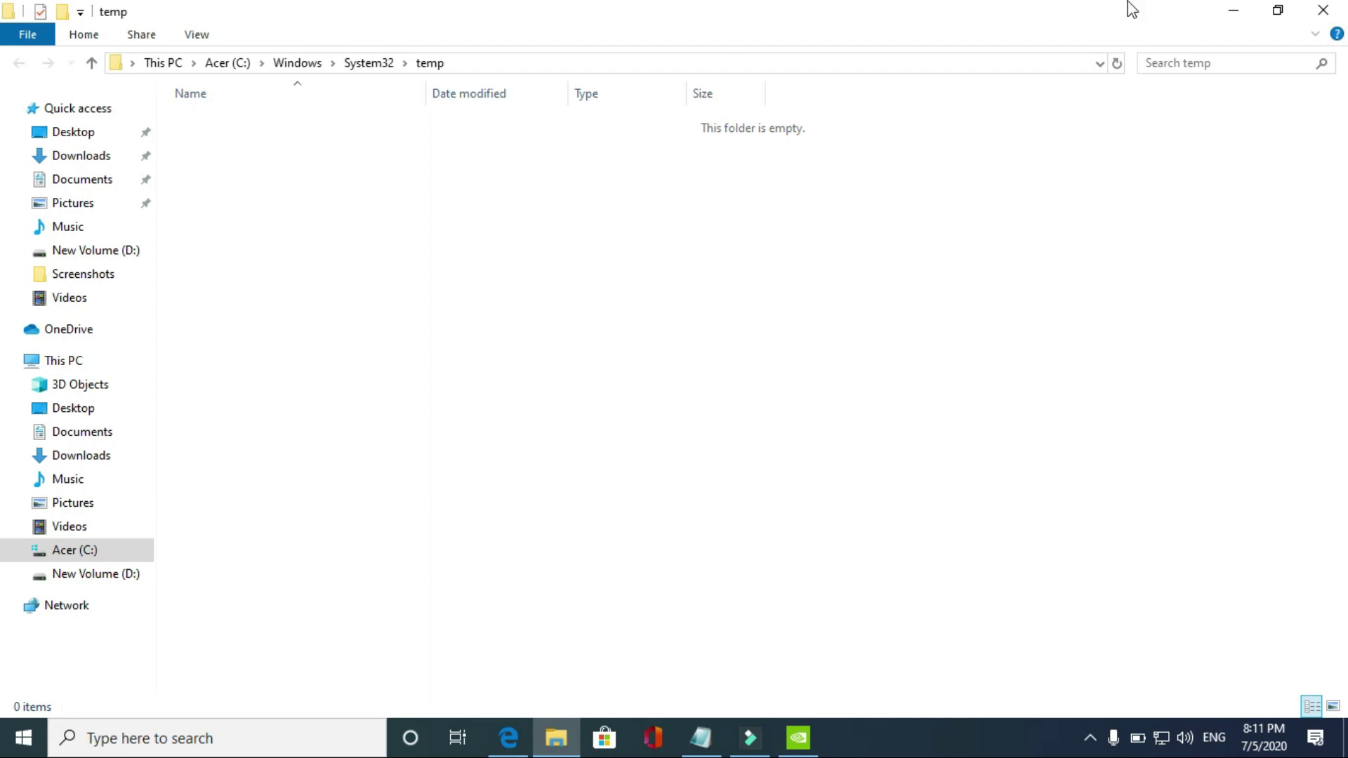
click(1323, 10)
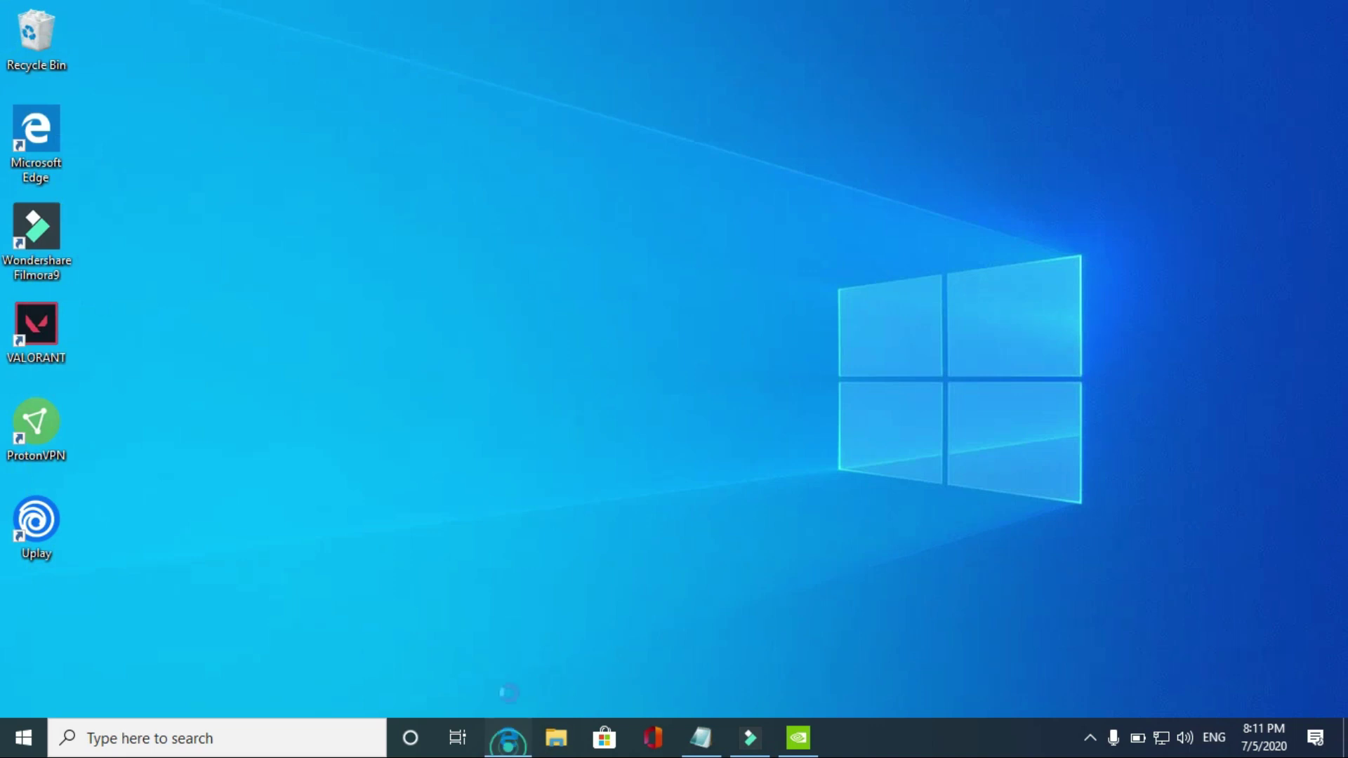
click(504, 751)
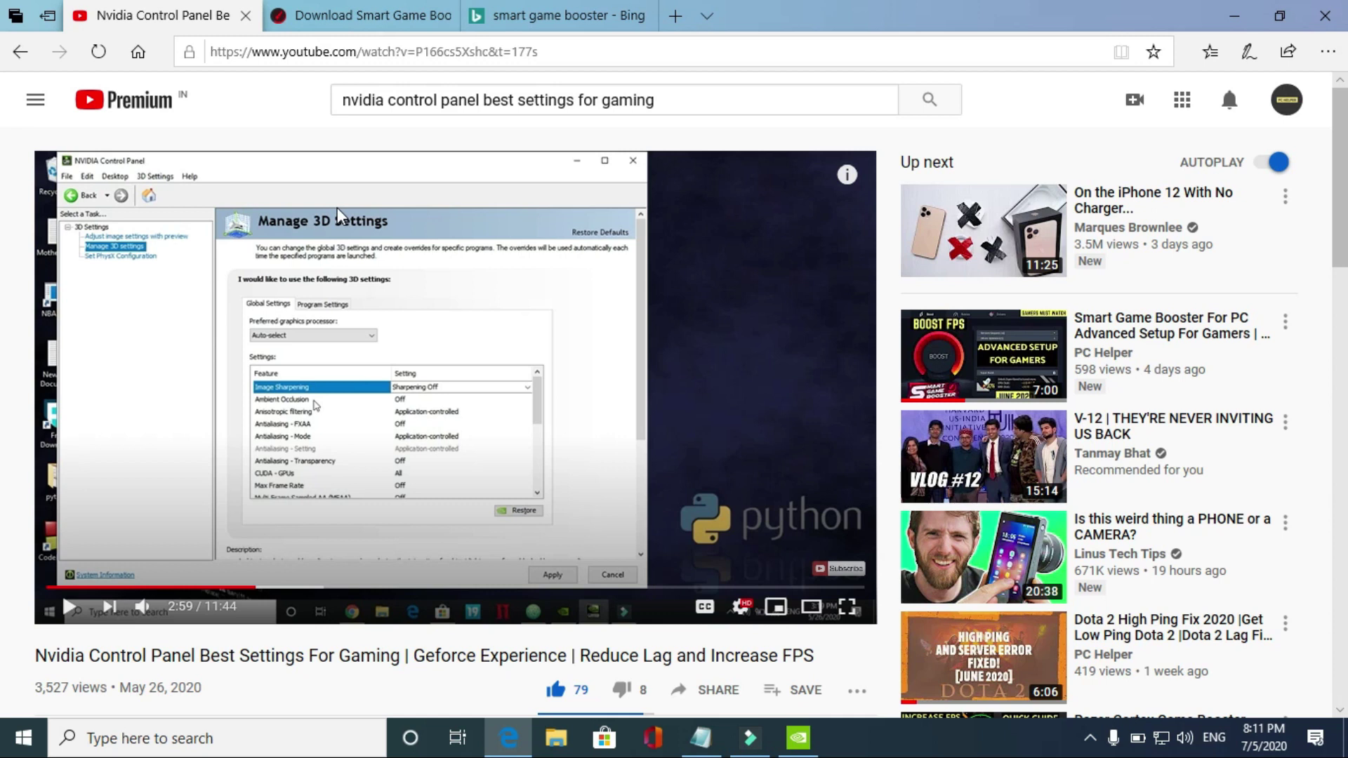
key(super+d)
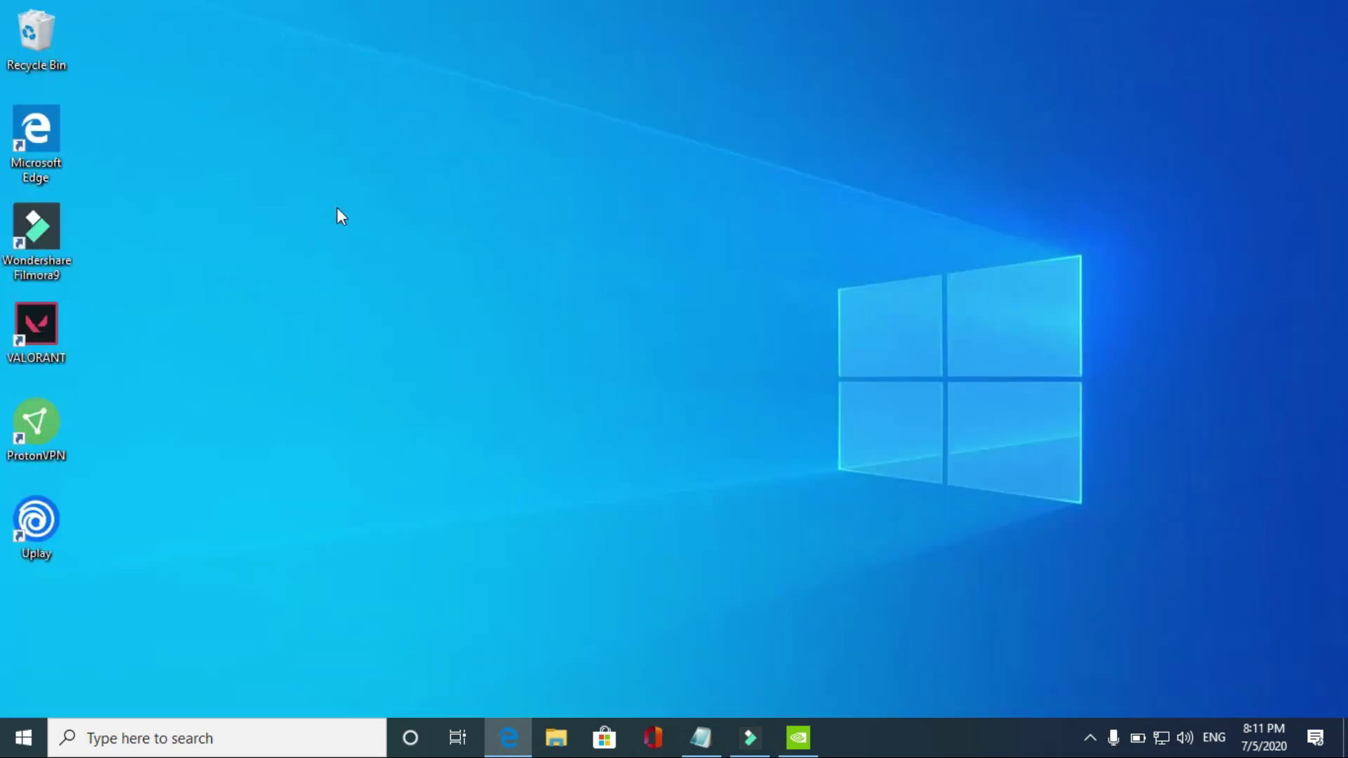